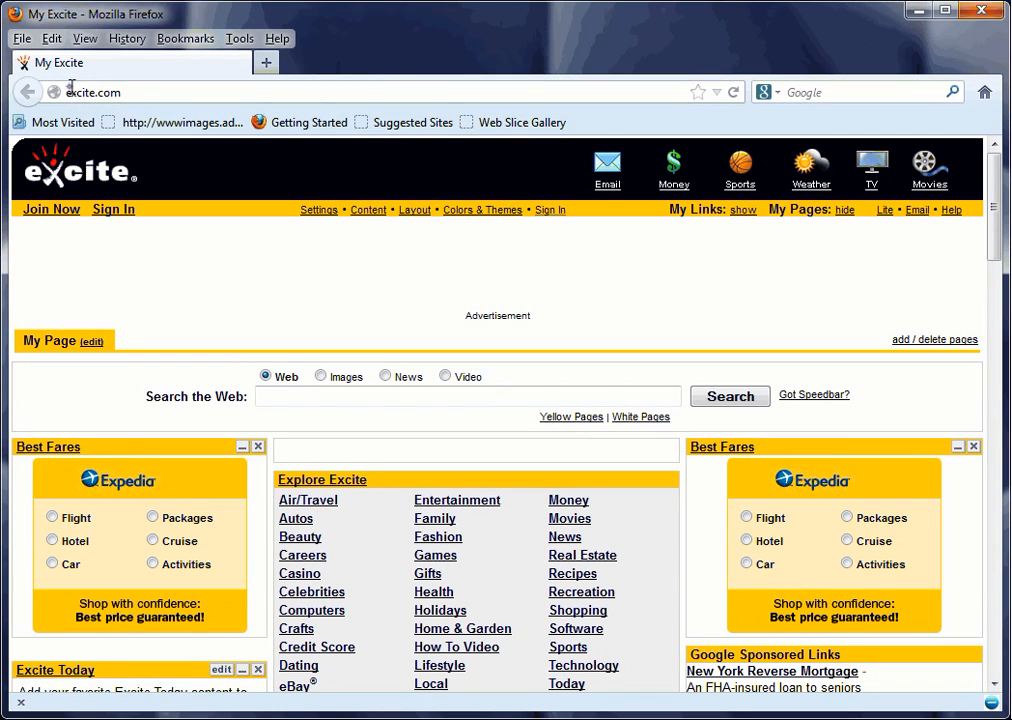
# Paste the copied exercise link into the address bar and go to it.
pyautogui.click(71, 87)
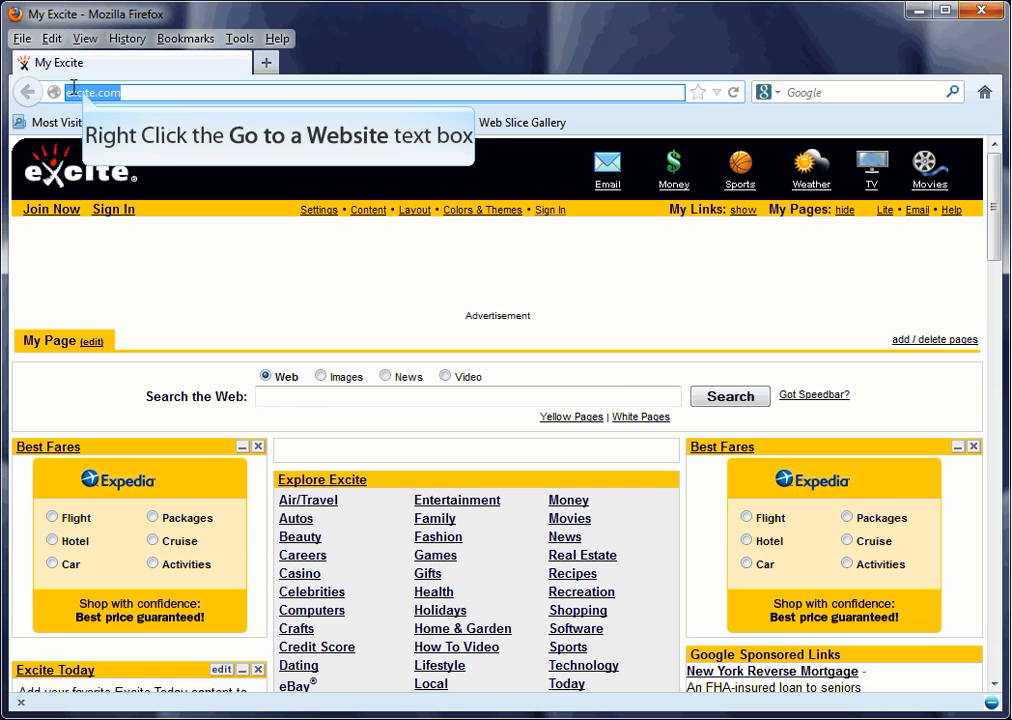
pyautogui.rightClick(84, 90)
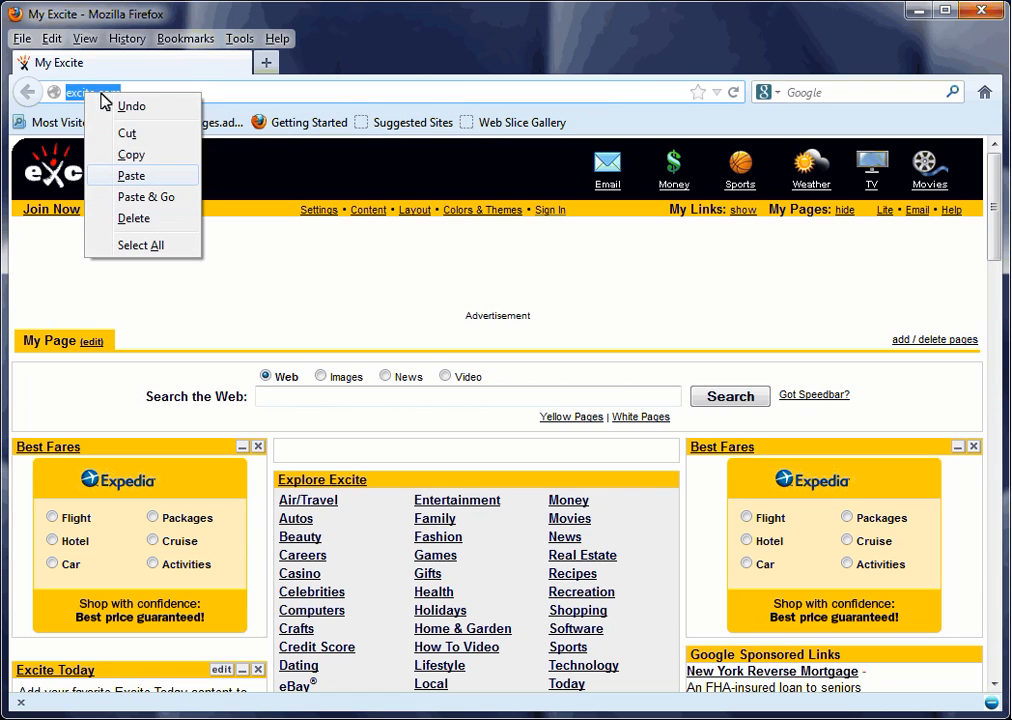
pyautogui.click(143, 198)
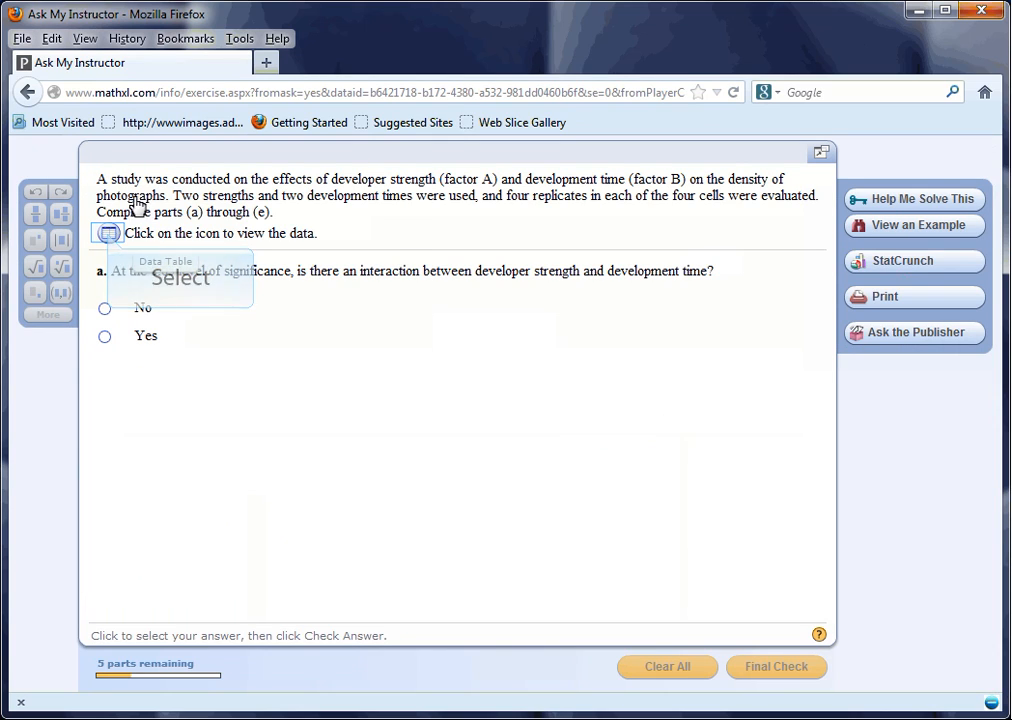
# Open the exercise's data table and copy the table to the clipboard.
pyautogui.click(108, 234)
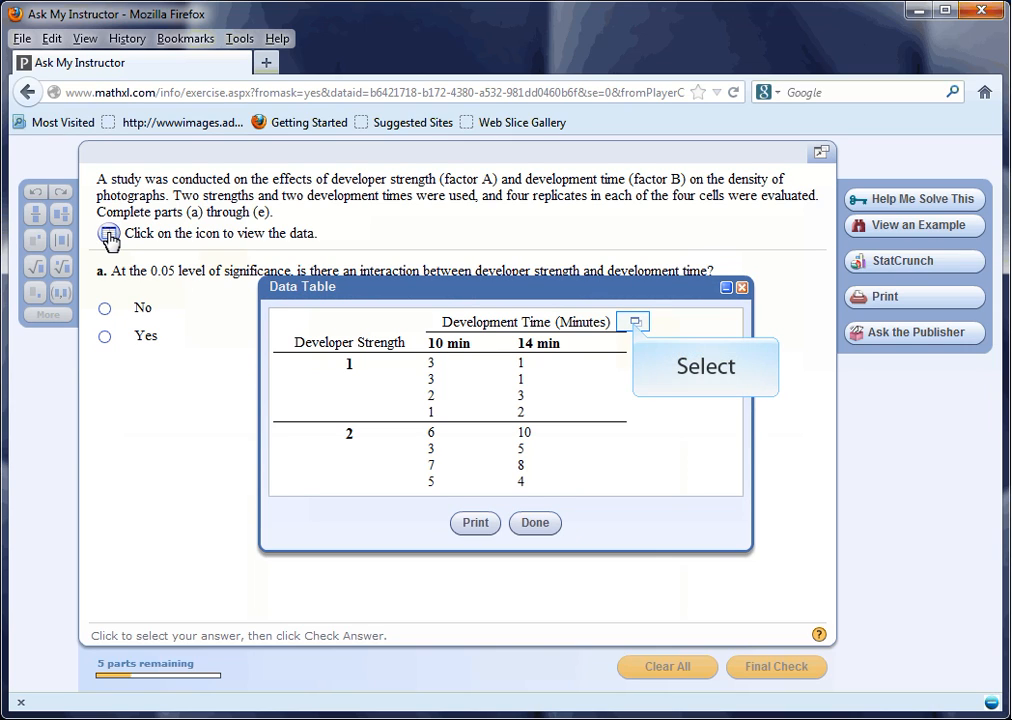
pyautogui.click(635, 325)
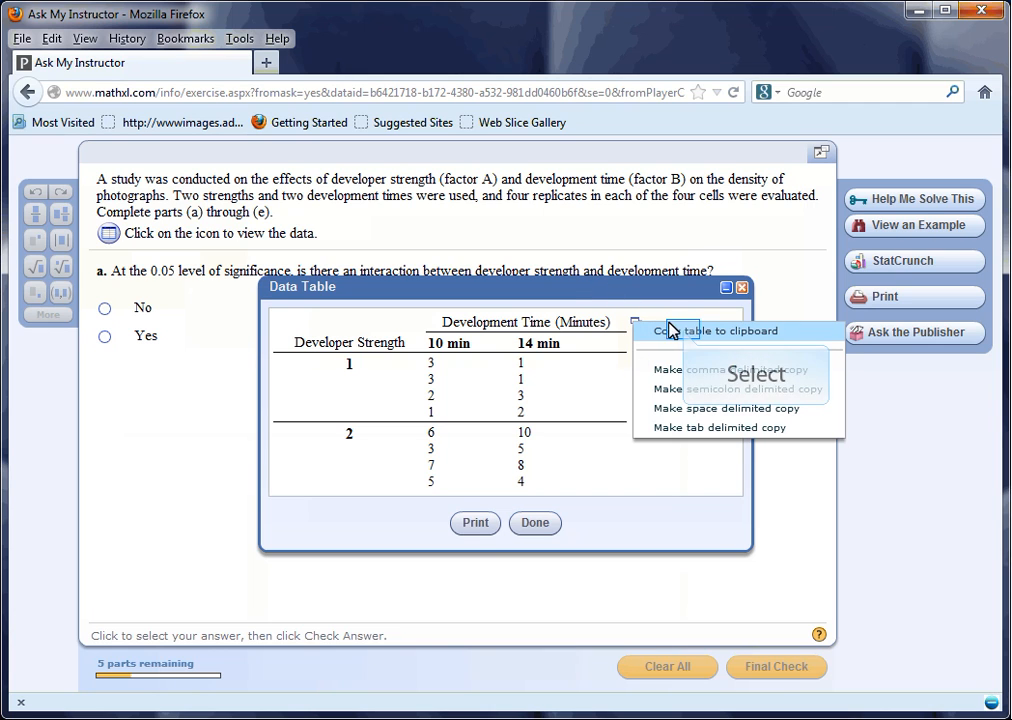
pyautogui.click(685, 333)
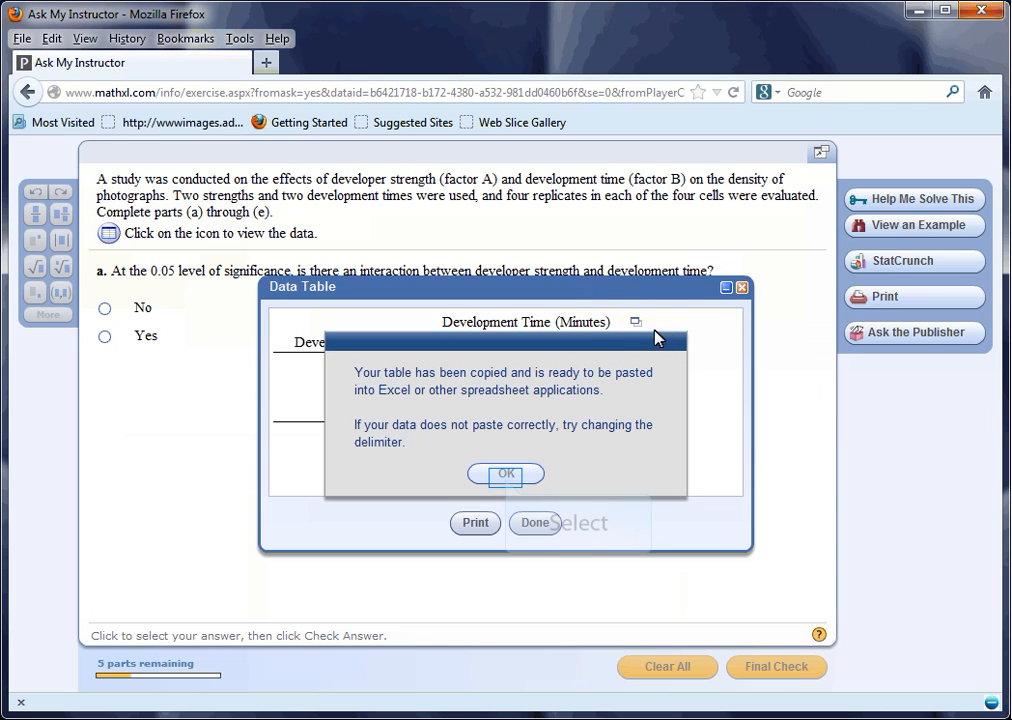
pyautogui.click(507, 474)
# Launch StatCrunch from the exercise and allow its Java application to run.
pyautogui.click(890, 260)
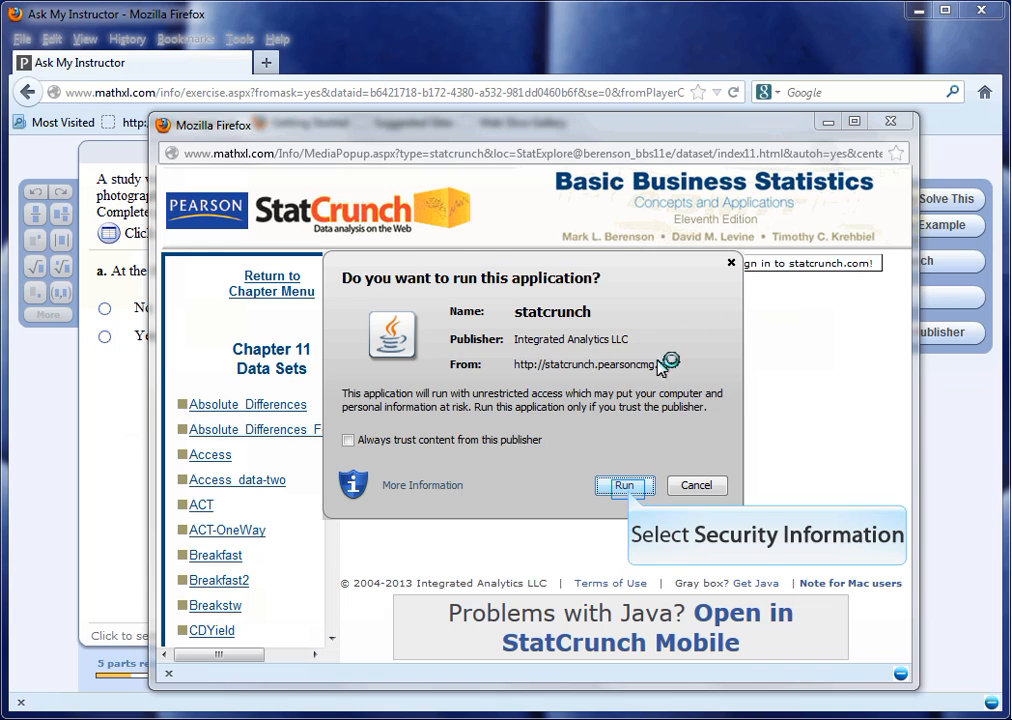
pyautogui.click(628, 486)
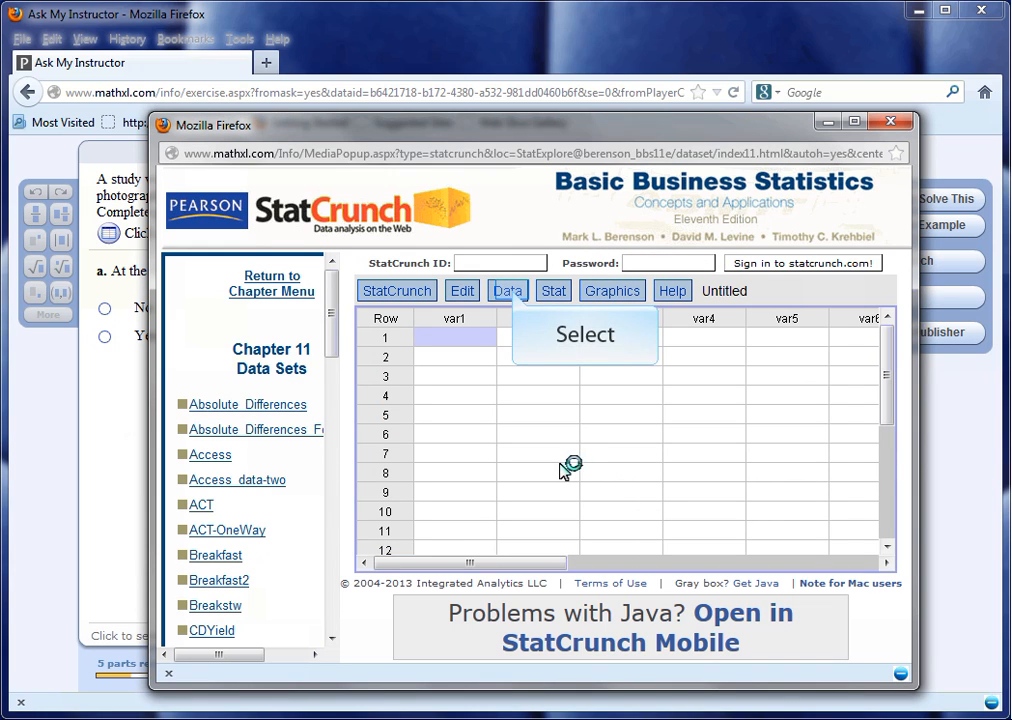
pyautogui.click(514, 292)
pyautogui.moveTo(545, 323)
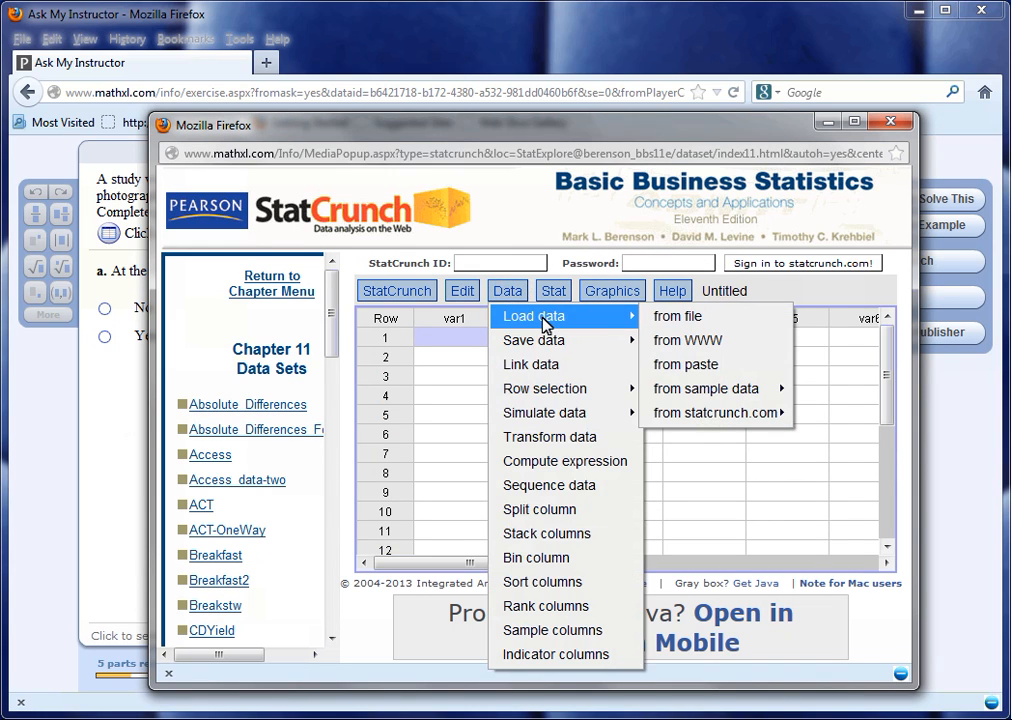
pyautogui.click(695, 365)
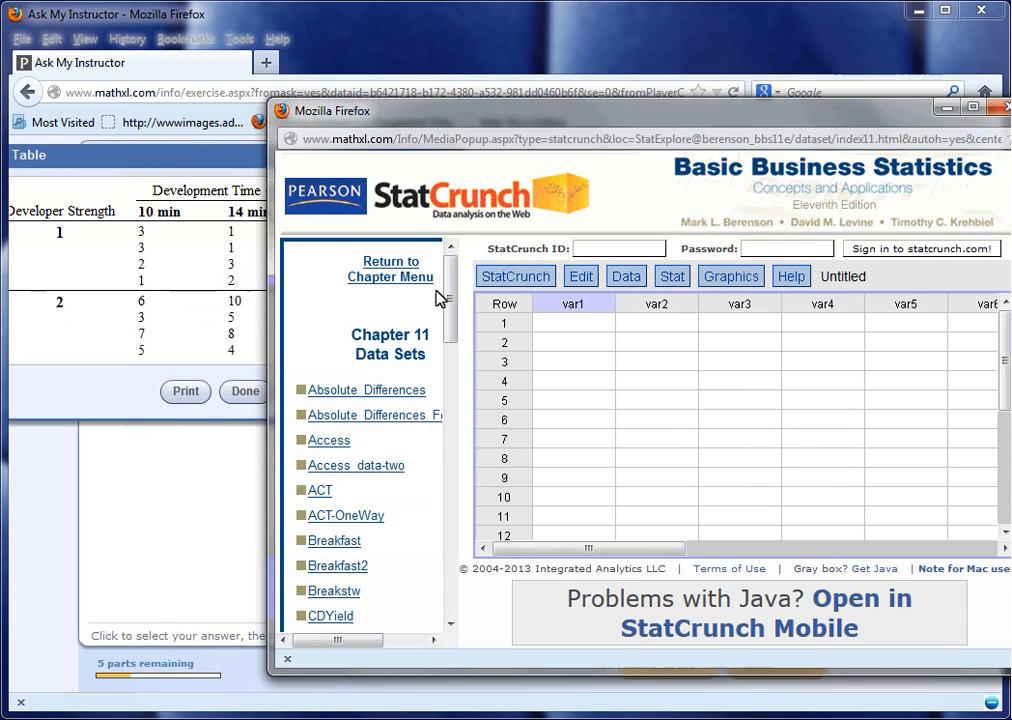
# Rename the first StatCrunch column to Strength.
pyautogui.write('Strength')
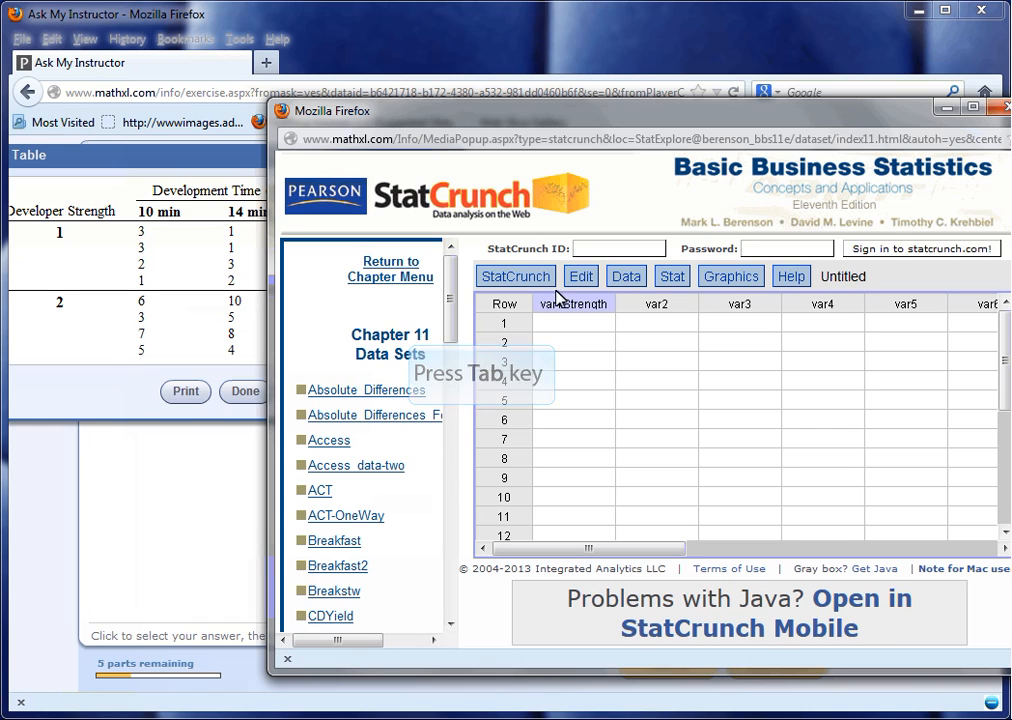
pyautogui.press('Tab')
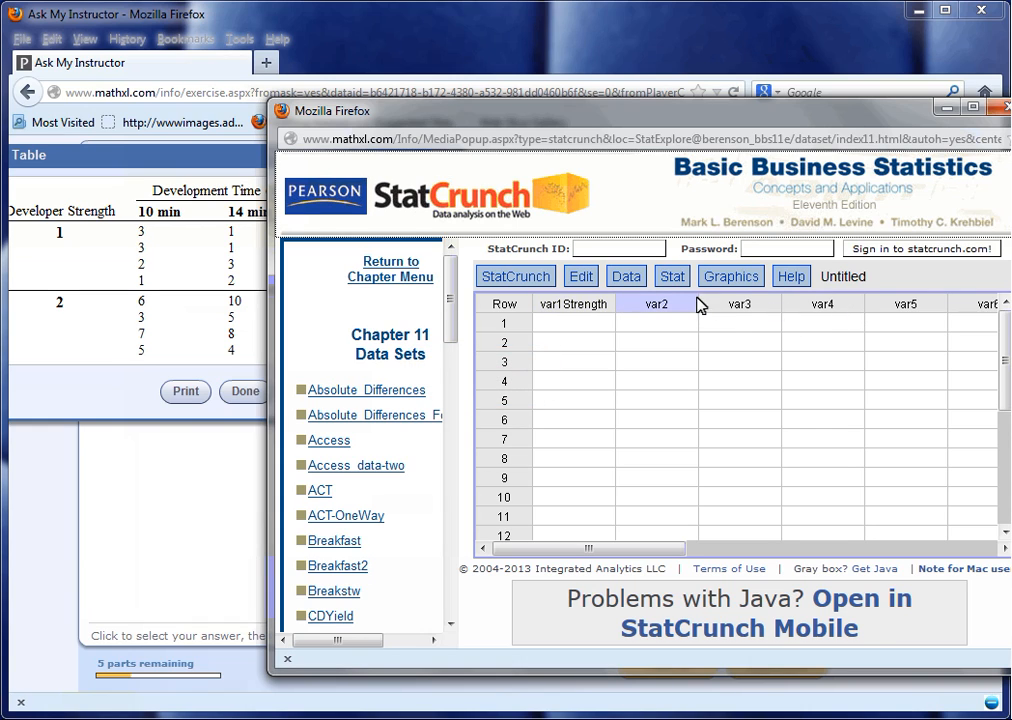
pyautogui.hotkey('shift', 'Tab')
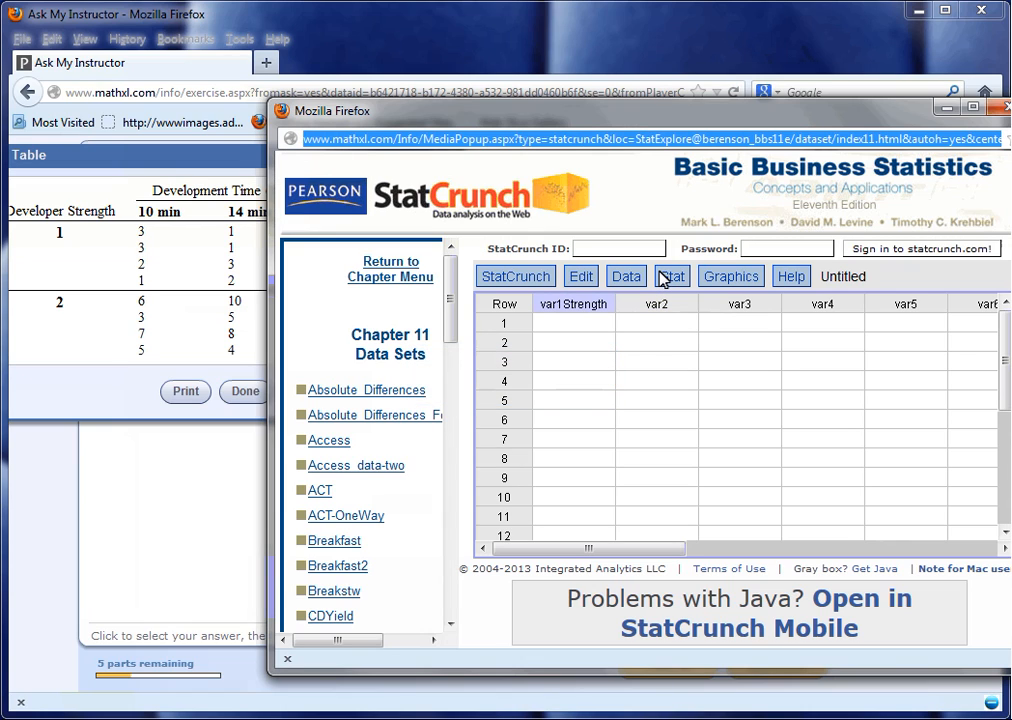
pyautogui.press('BackSpace')
pyautogui.press('BackSpace')
pyautogui.press('BackSpace')
pyautogui.press('BackSpace')
pyautogui.press('BackSpace')
pyautogui.press('BackSpace')
pyautogui.press('BackSpace')
pyautogui.press('BackSpace')
pyautogui.press('BackSpace')
pyautogui.press('BackSpace')
pyautogui.press('BackSpace')
pyautogui.press('BackSpace')
pyautogui.write('Strength')
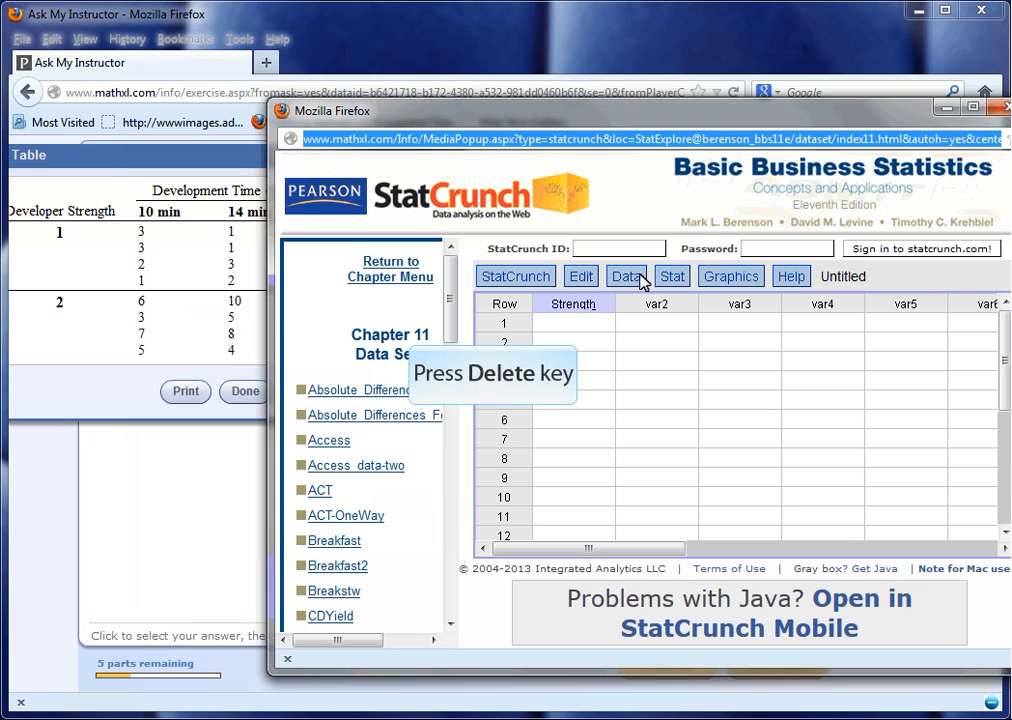
pyautogui.press('Tab')
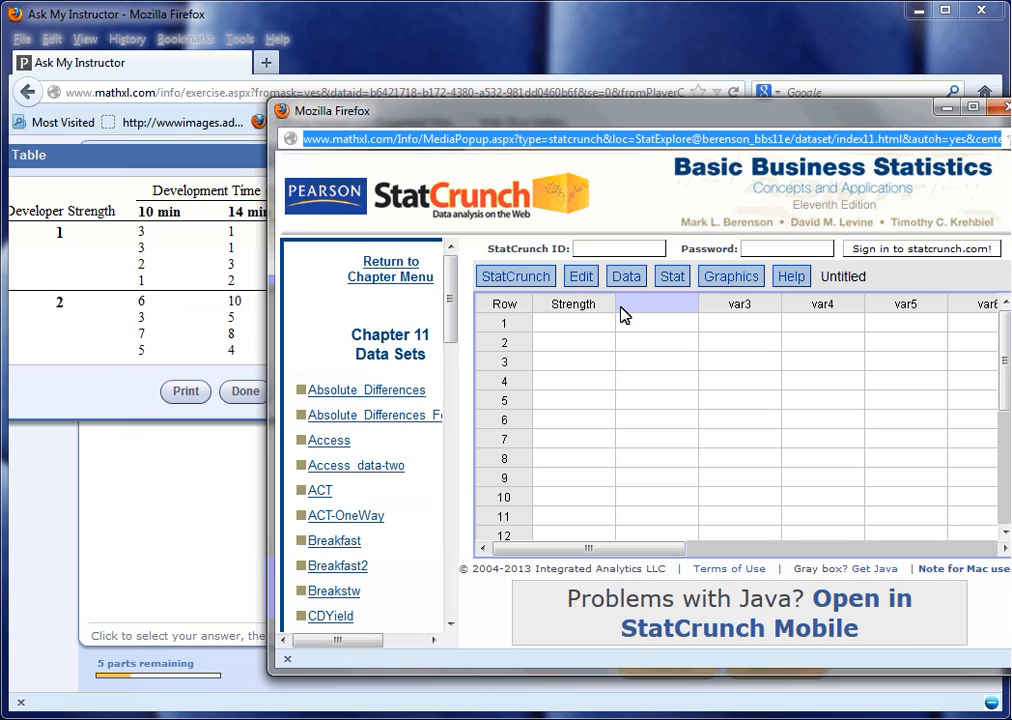
# Name the second column Time and the third column Density.
pyautogui.write('Time')
pyautogui.press('Tab')
pyautogui.write('De')
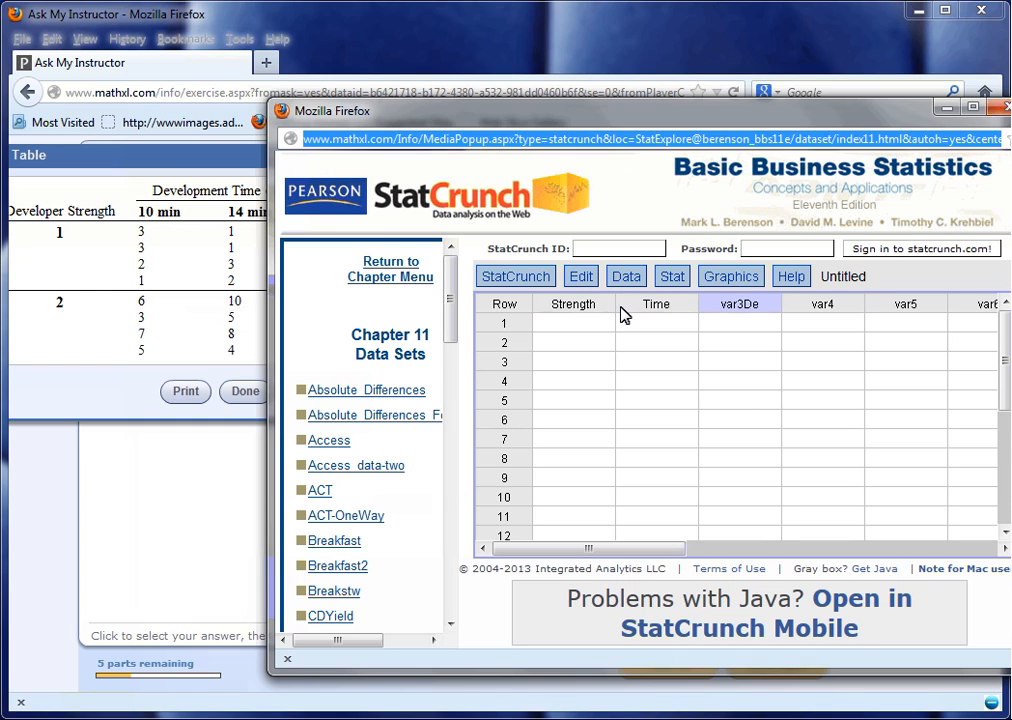
pyautogui.write('nsity')
pyautogui.press('BackSpace')
pyautogui.press('BackSpace')
pyautogui.press('BackSpace')
pyautogui.press('BackSpace')
pyautogui.press('BackSpace')
pyautogui.press('BackSpace')
pyautogui.press('BackSpace')
pyautogui.press('BackSpace')
pyautogui.press('BackSpace')
pyautogui.press('BackSpace')
pyautogui.press('BackSpace')
pyautogui.write('Density')
pyautogui.press('Return')
# Enter rows 1 and 2 with Strength 1, Time 10 and Density 3.
pyautogui.write('3')
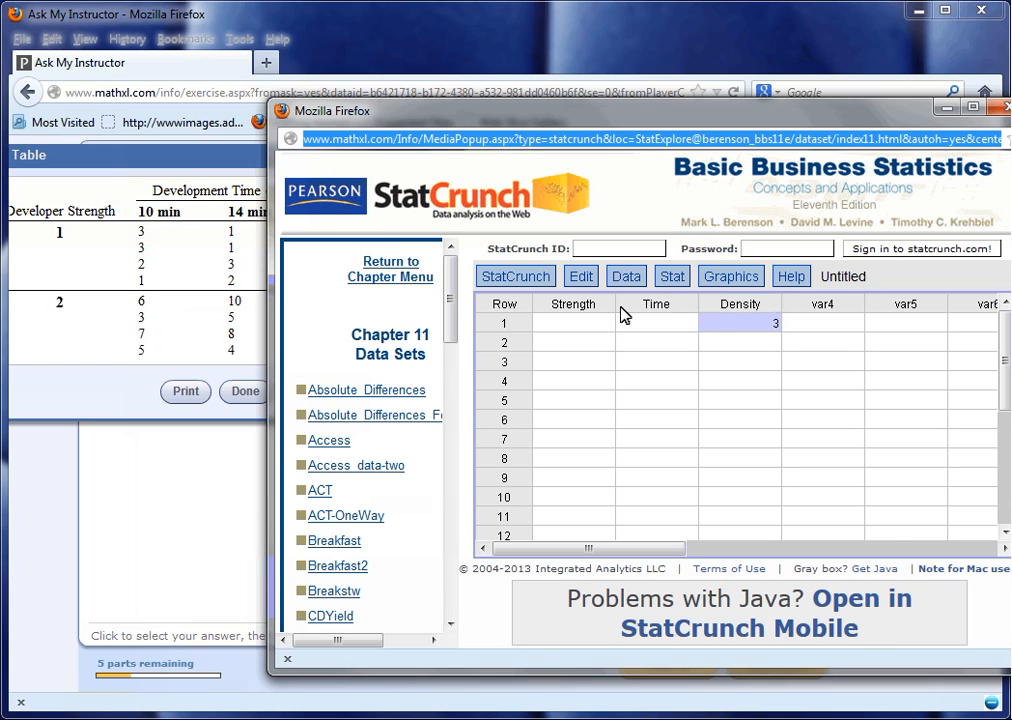
pyautogui.press('Left')
pyautogui.press('Left')
pyautogui.write('1')
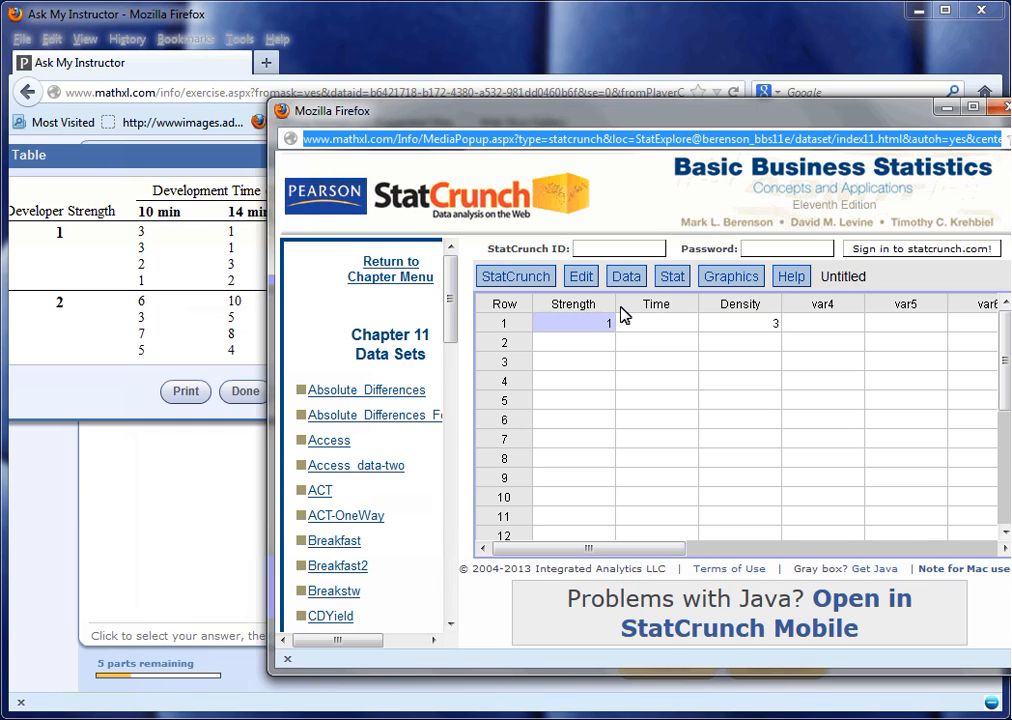
pyautogui.press('Right')
pyautogui.write('10')
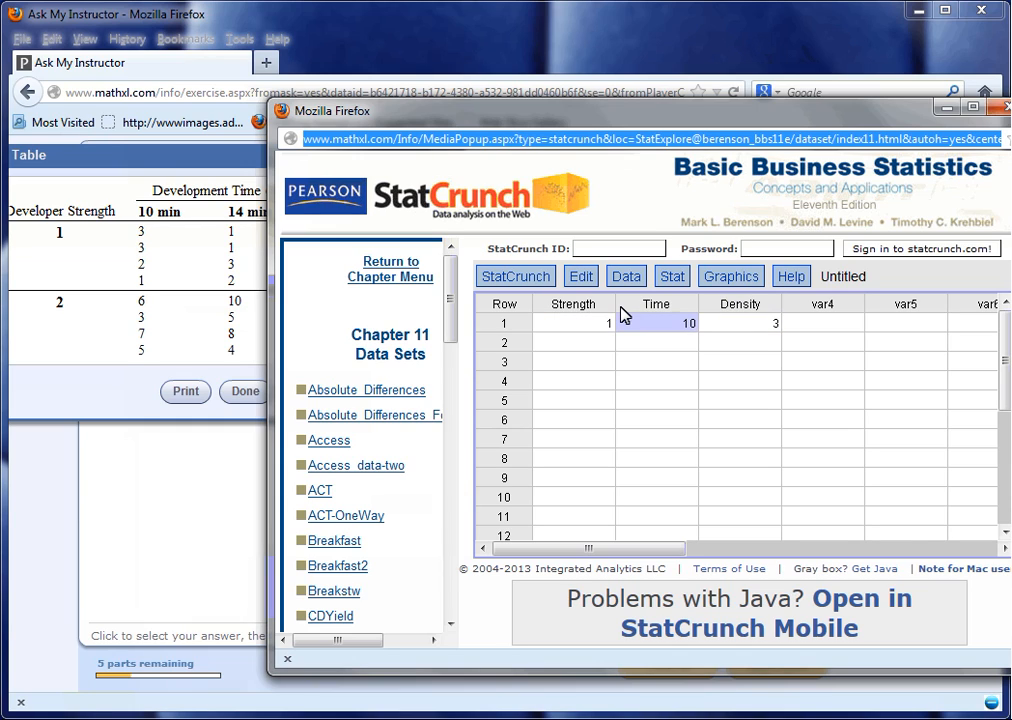
pyautogui.press('Return')
pyautogui.press('Left')
pyautogui.write('1')
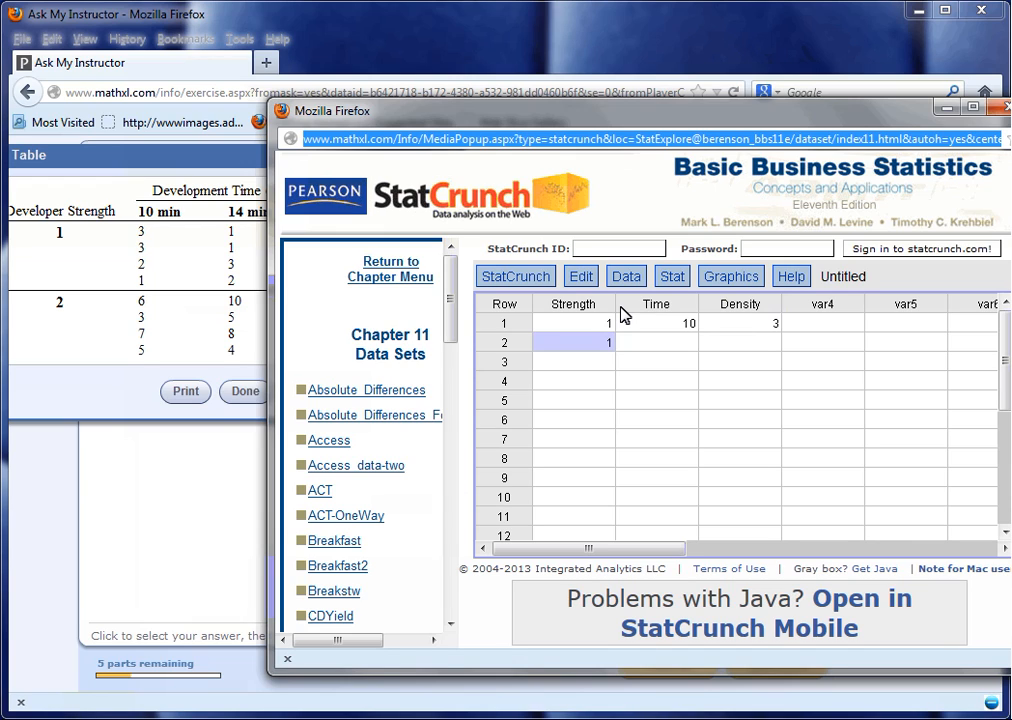
pyautogui.press('Right')
pyautogui.write('10')
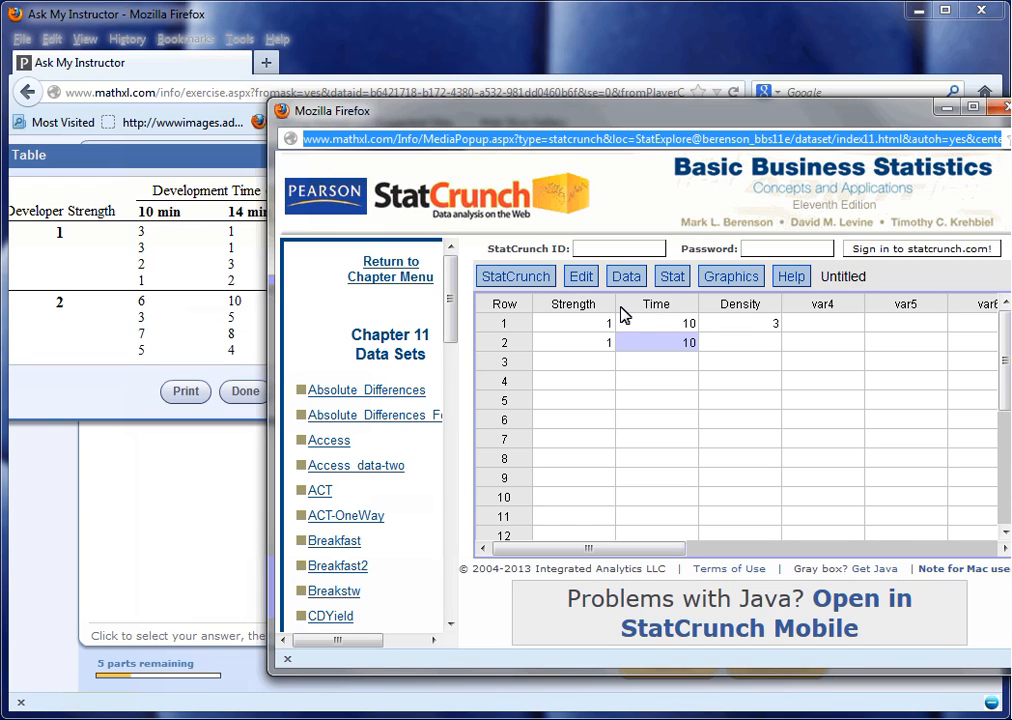
pyautogui.press('Right')
pyautogui.write('3')
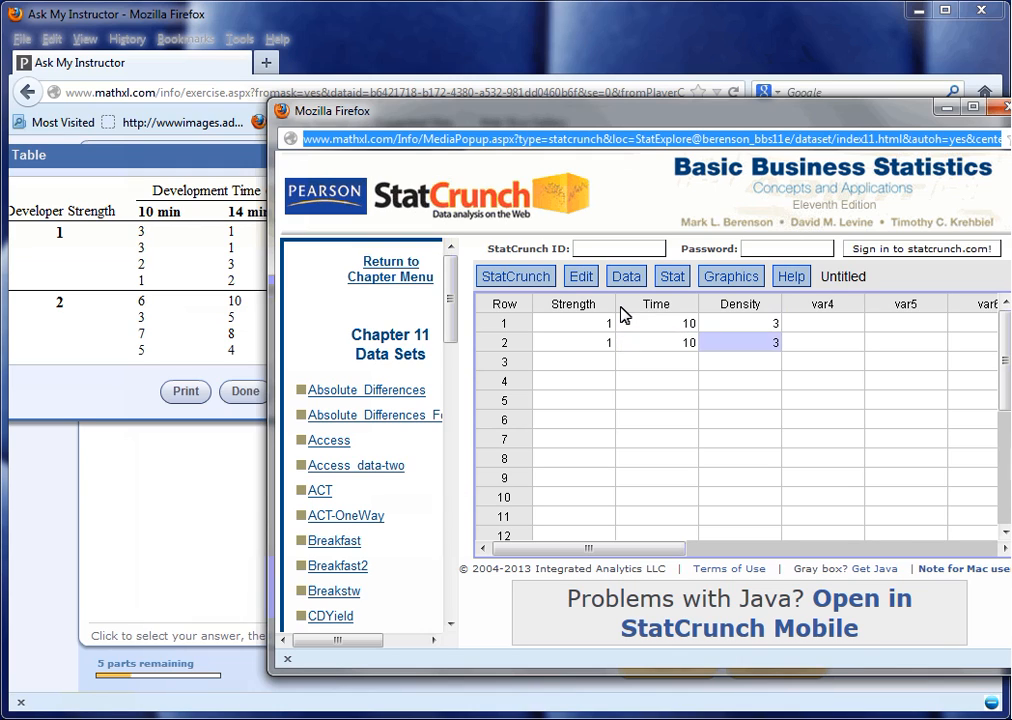
pyautogui.press('Return')
# Enter rows 3 and 4 with Strength 1, Time 10 and Densities 2 and 1.
pyautogui.press('Left')
pyautogui.press('Left')
pyautogui.write('1')
pyautogui.press('Right')
pyautogui.write('10')
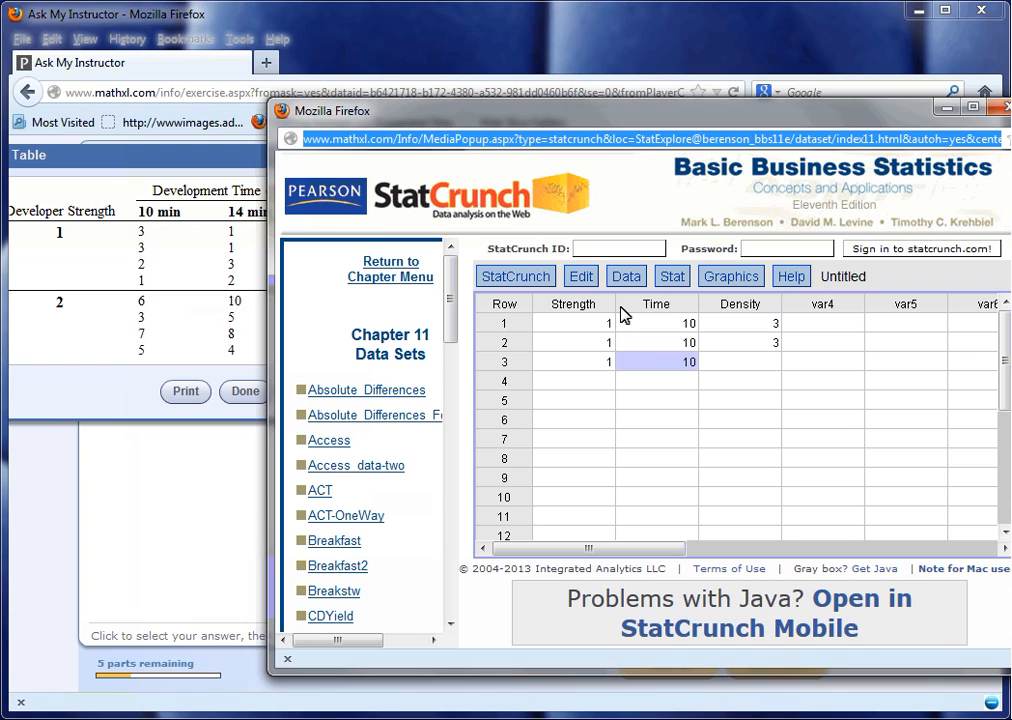
pyautogui.press('Right')
pyautogui.write('2')
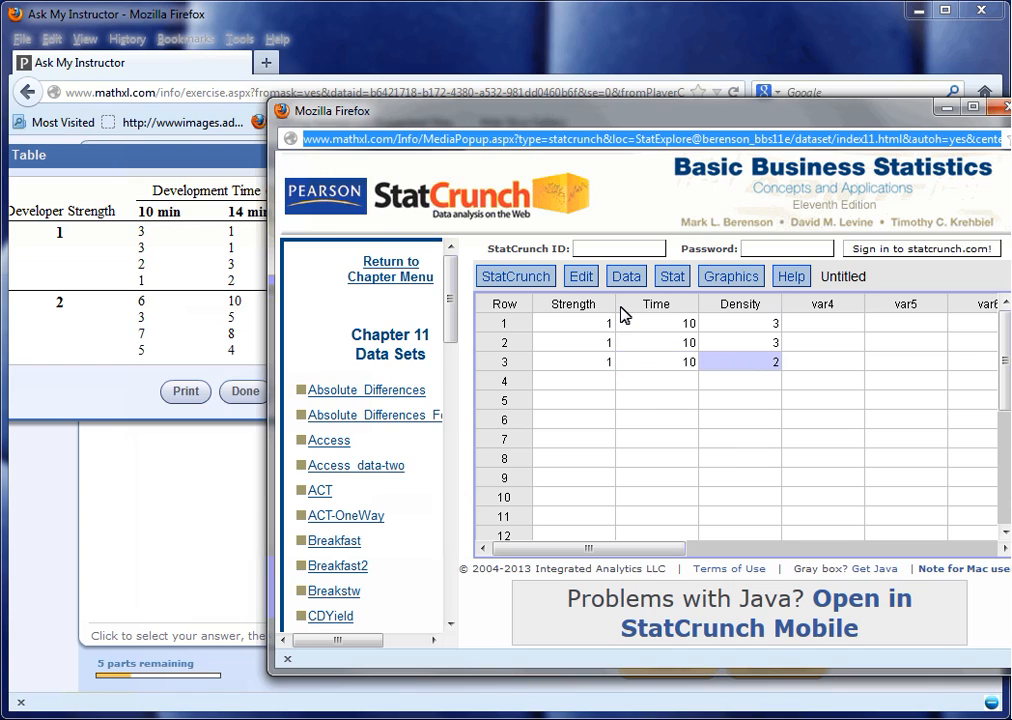
pyautogui.press('Return')
pyautogui.press('Left')
pyautogui.press('Left')
pyautogui.write('1')
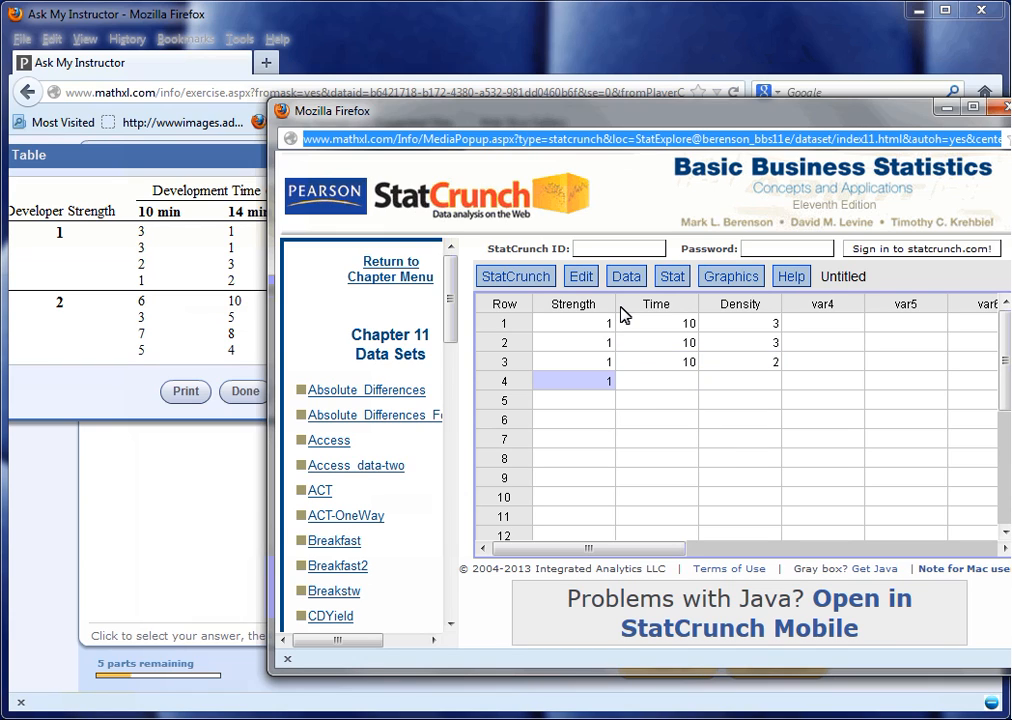
pyautogui.press('Right')
pyautogui.write('10')
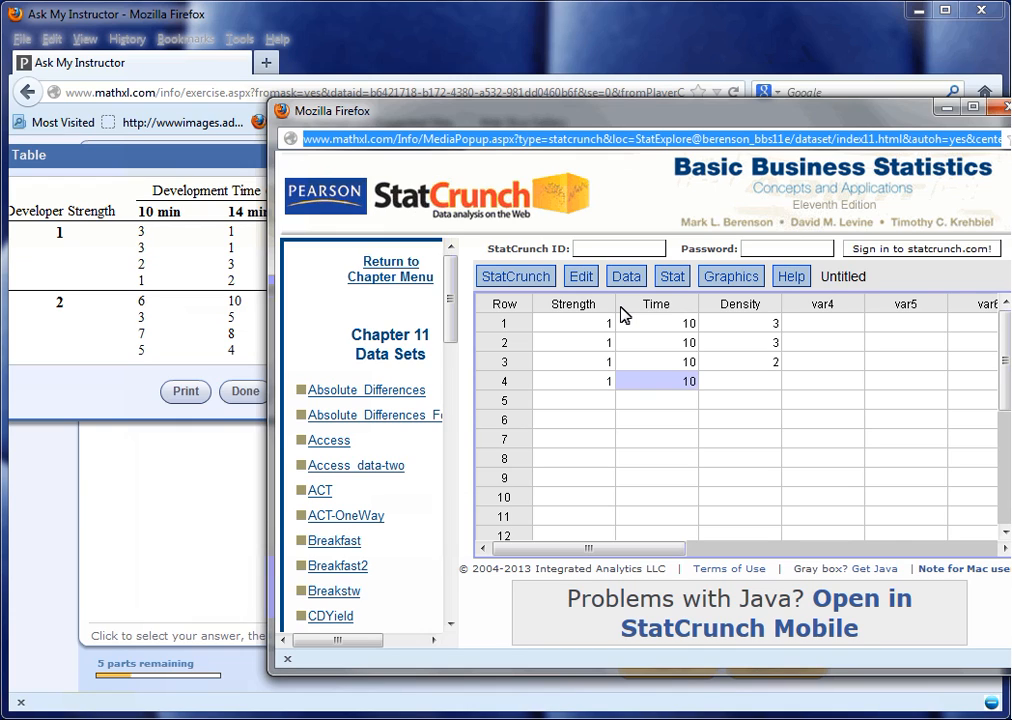
pyautogui.press('Right')
pyautogui.write('1')
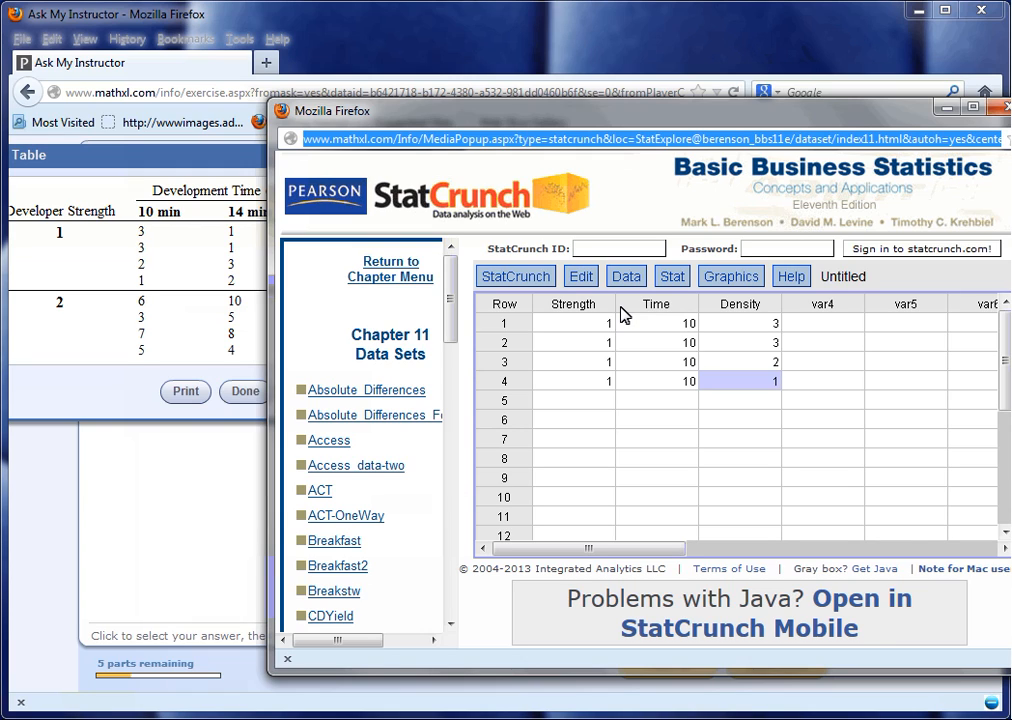
pyautogui.press('Return')
# Enter rows 5 and 6 with Strength 2, Time 10 and Densities 6 and 3.
pyautogui.write('2')
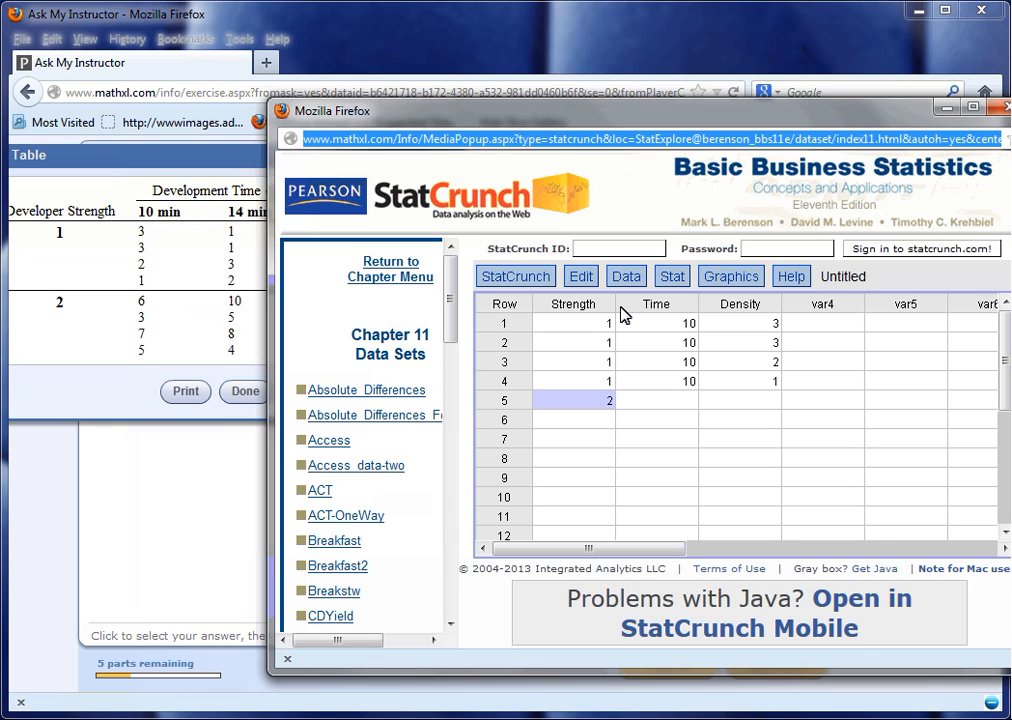
pyautogui.press('Tab')
pyautogui.write('10')
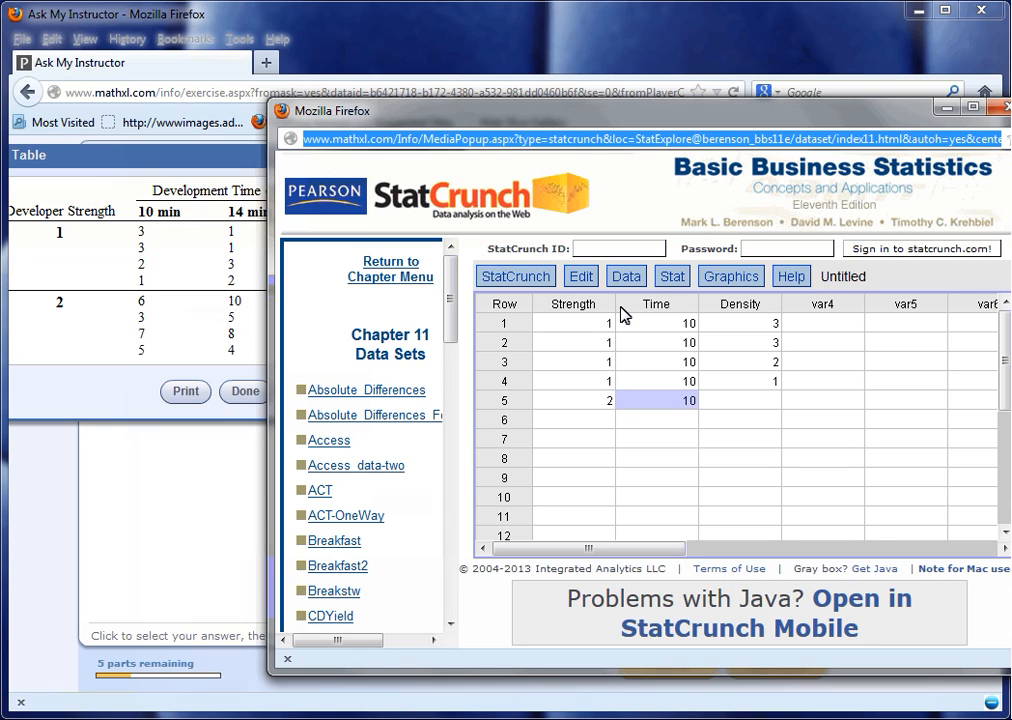
pyautogui.press('Tab')
pyautogui.write('6')
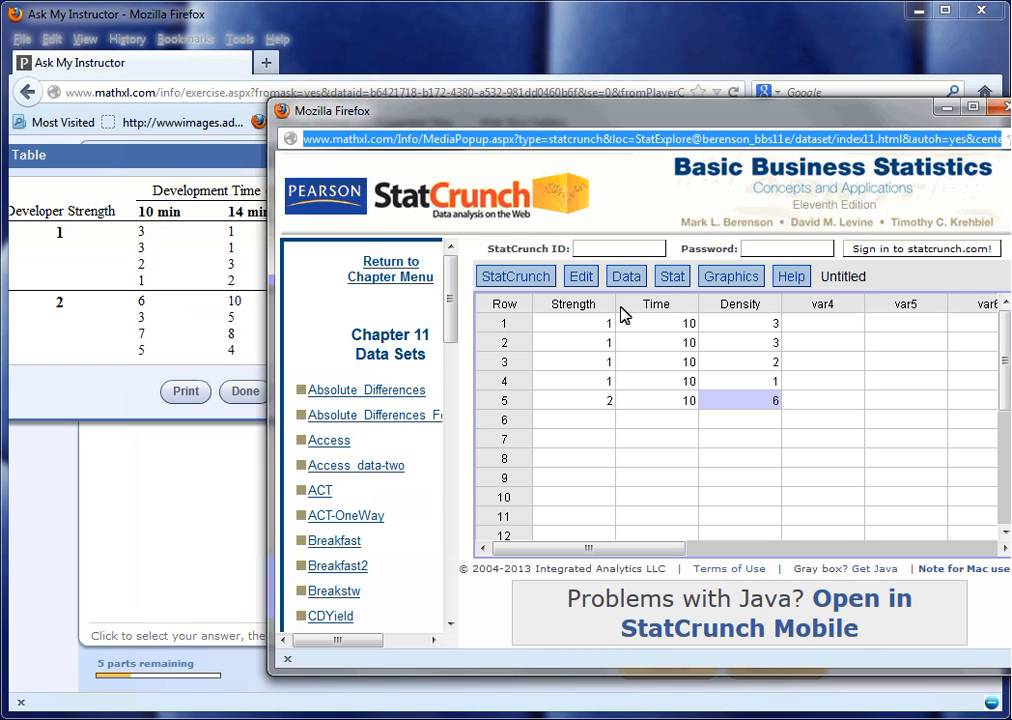
pyautogui.press('Return')
pyautogui.write('2')
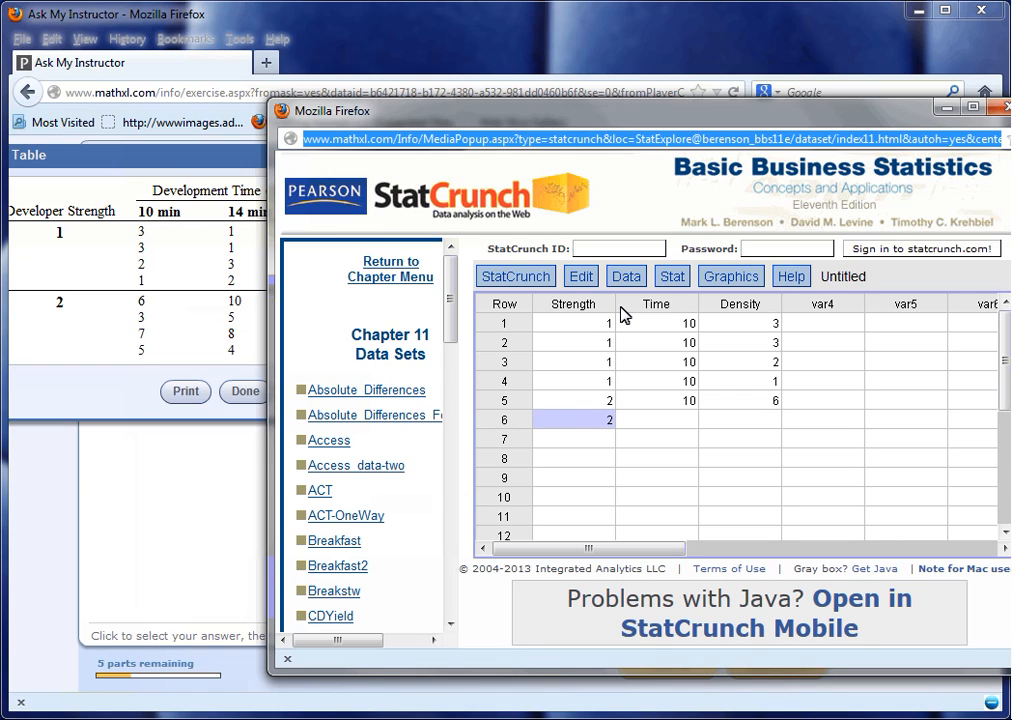
pyautogui.press('Tab')
pyautogui.write('10')
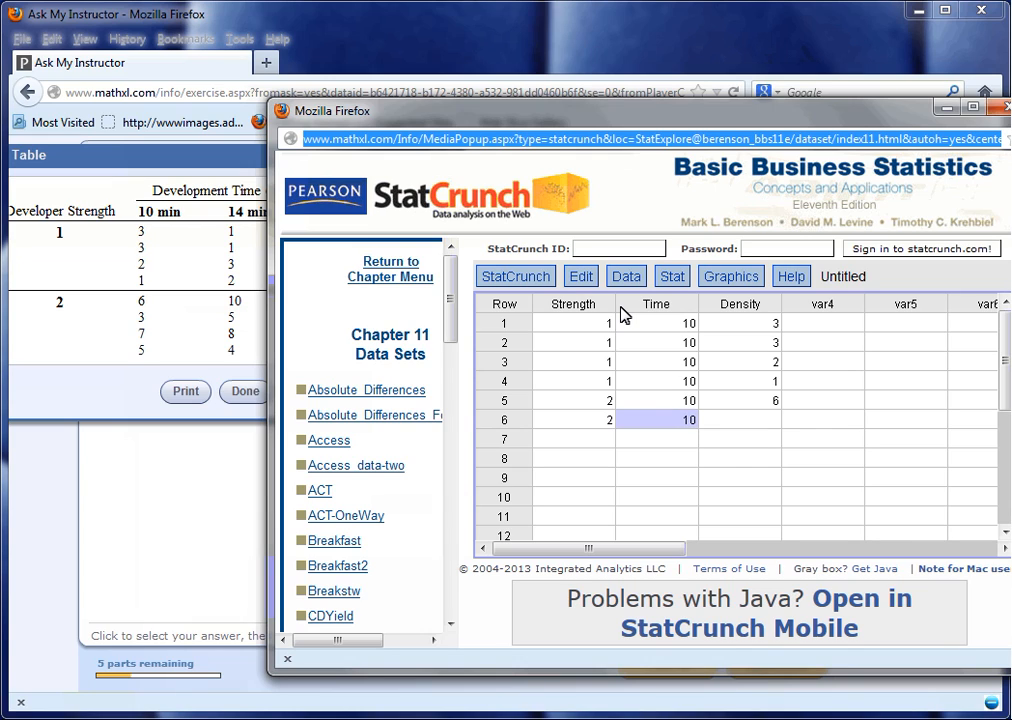
pyautogui.press('Tab')
pyautogui.write('3')
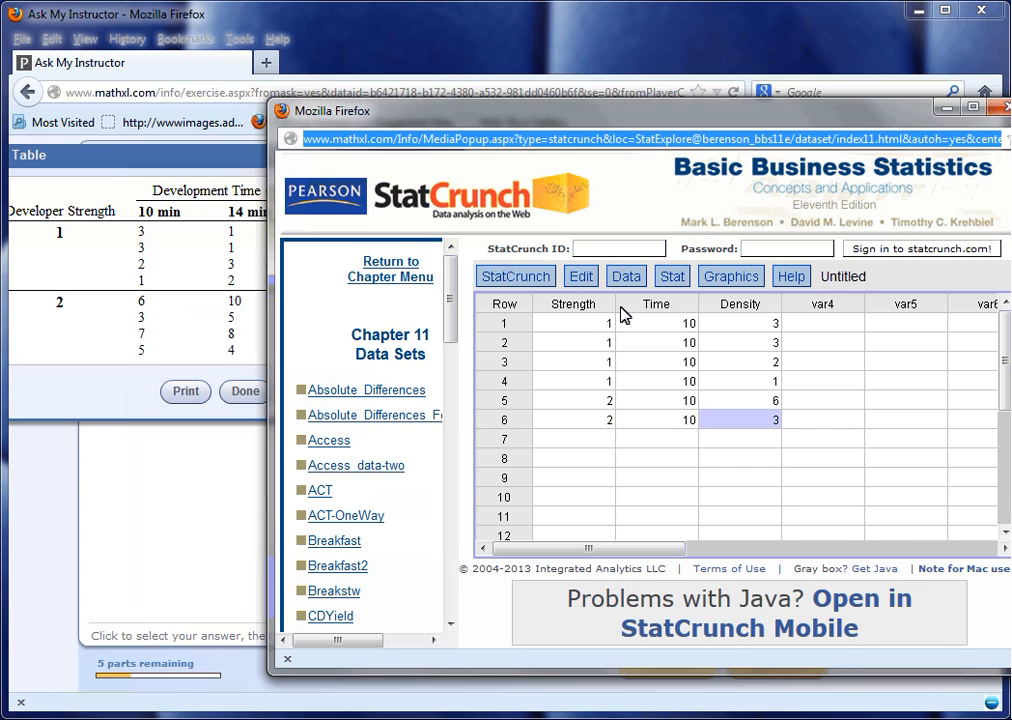
pyautogui.press('Return')
# Enter rows 7 and 8 with Strength 2, Time 10 and Densities 7 and 5.
pyautogui.write('2')
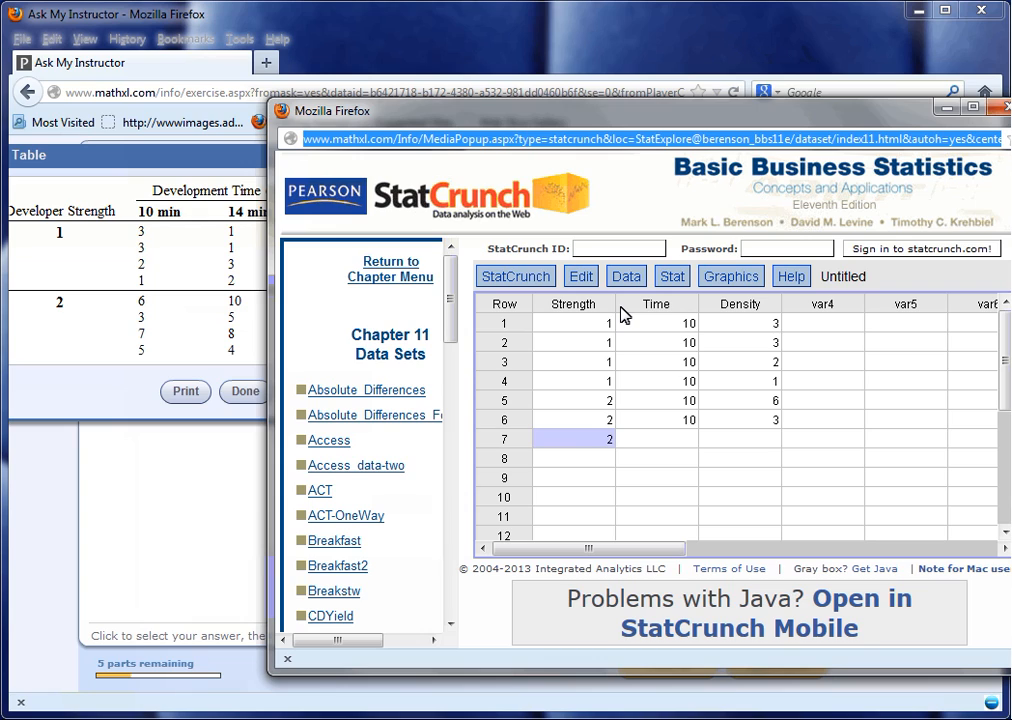
pyautogui.press('Tab')
pyautogui.write('10')
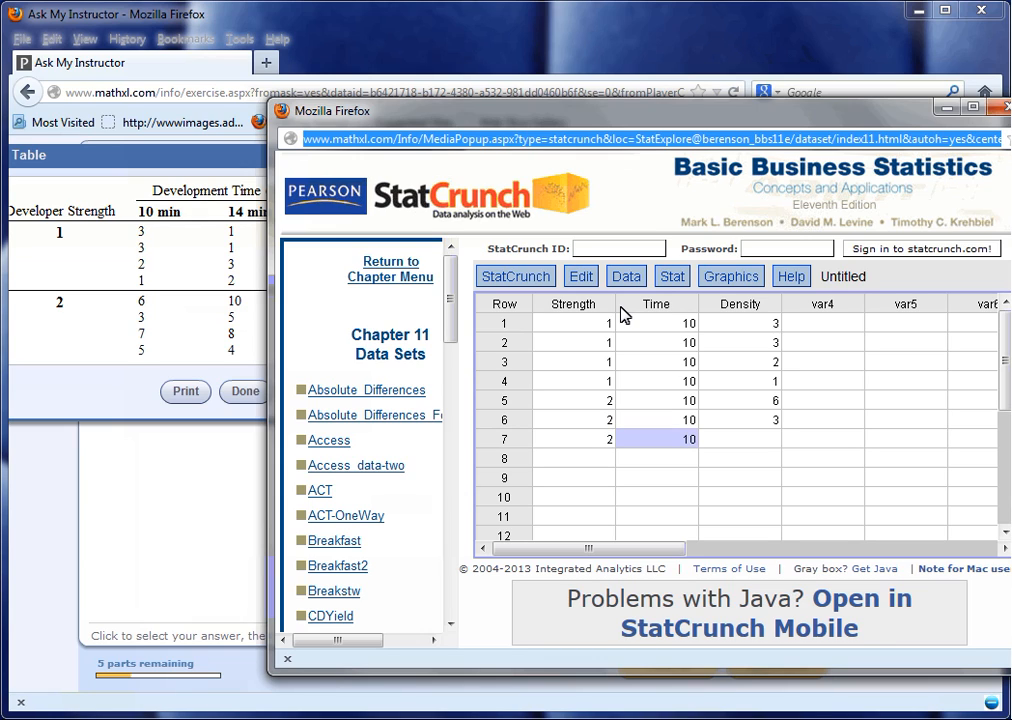
pyautogui.press('Tab')
pyautogui.write('7')
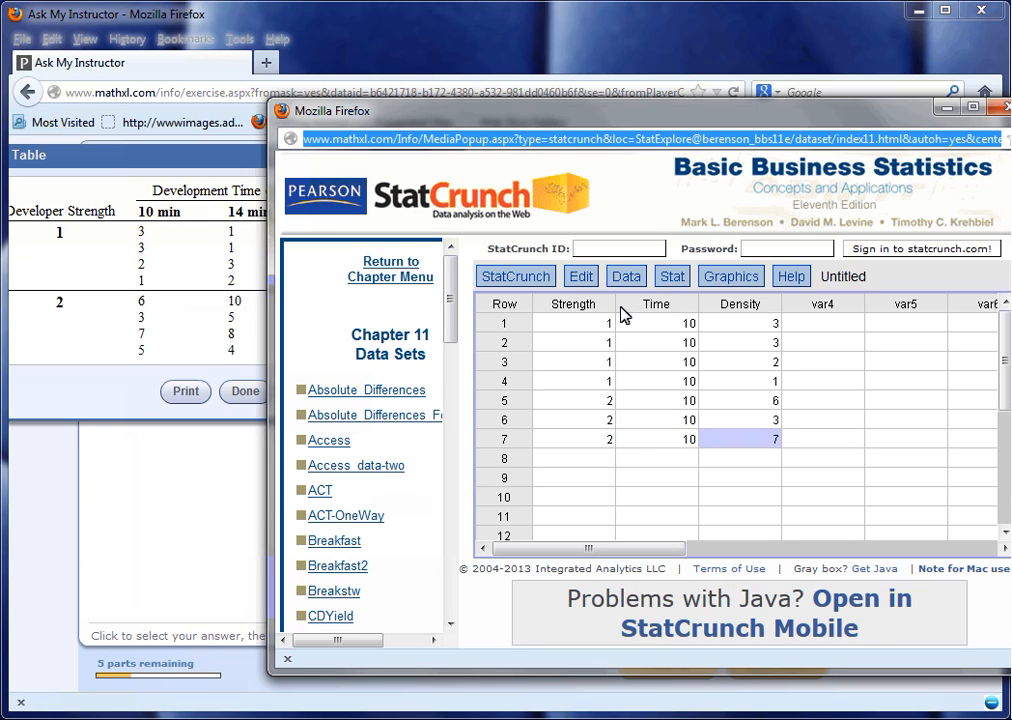
pyautogui.press('Return')
pyautogui.write('2')
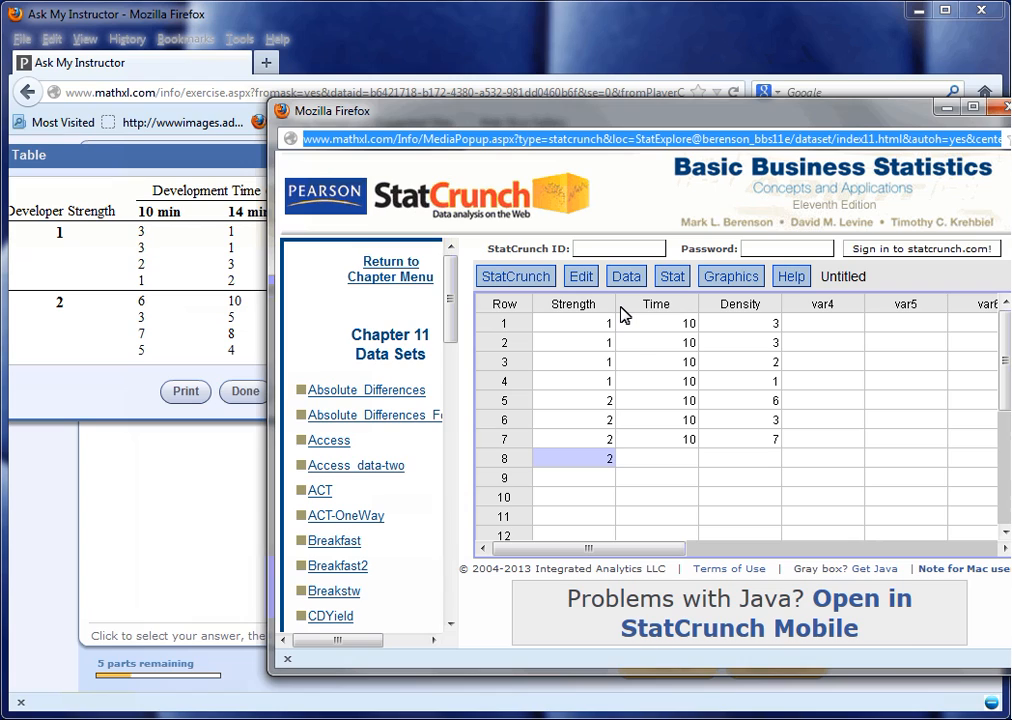
pyautogui.press('Tab')
pyautogui.write('10')
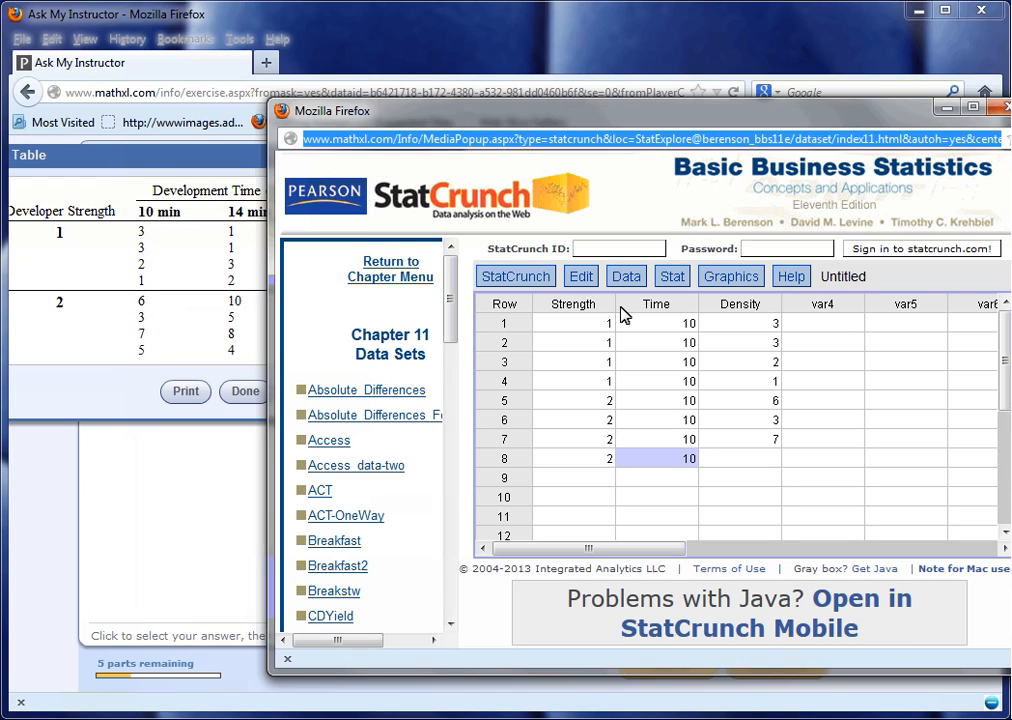
pyautogui.press('Tab')
pyautogui.write('5')
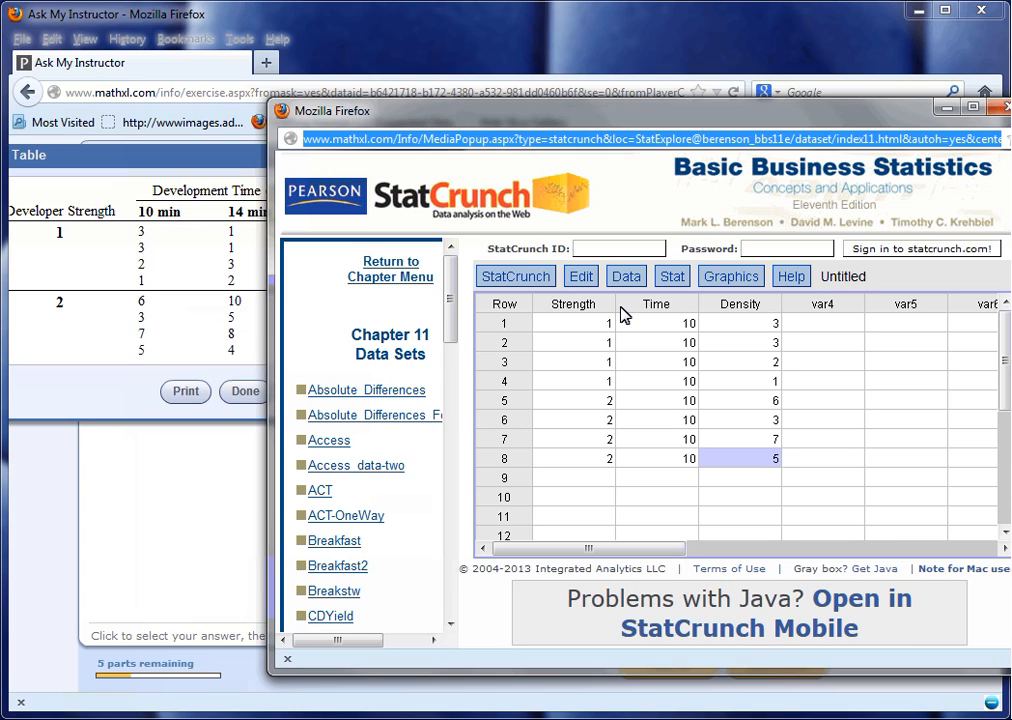
pyautogui.press('Return')
# Enter rows 9 and 10 with Strength 1, Time 14 and Density 1.
pyautogui.write('1')
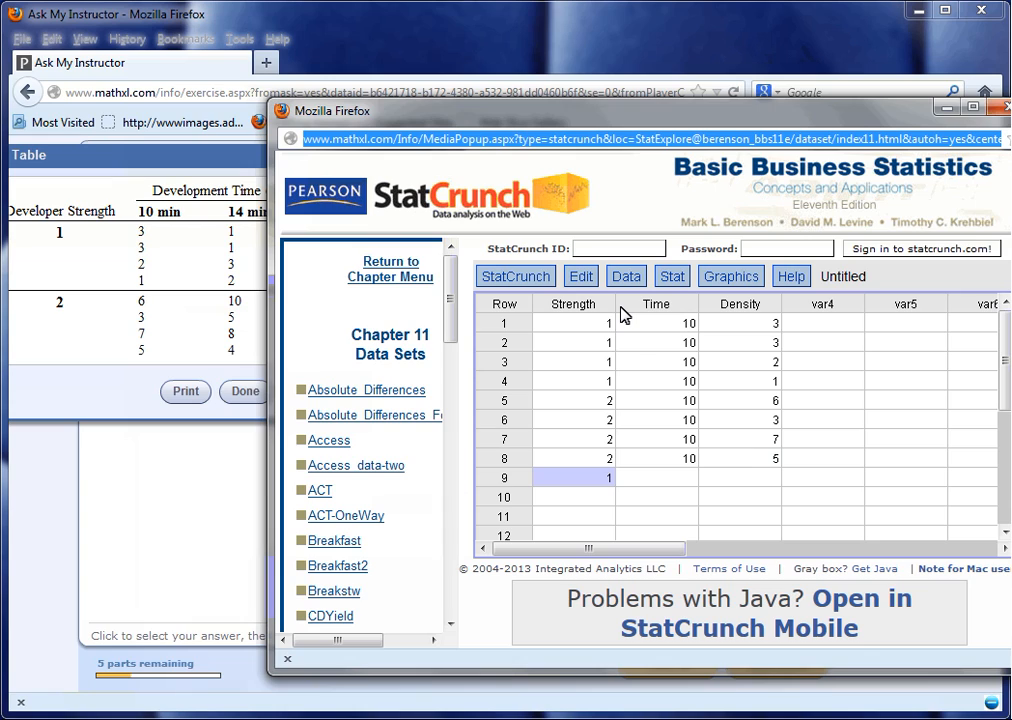
pyautogui.press('Tab')
pyautogui.write('14')
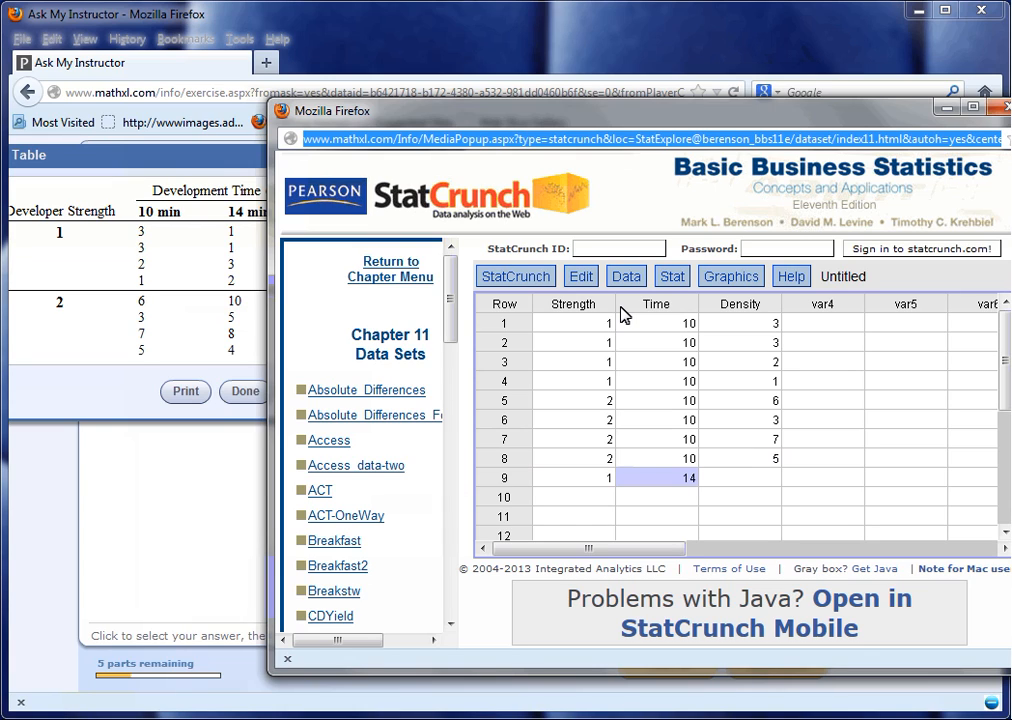
pyautogui.press('Tab')
pyautogui.write('1')
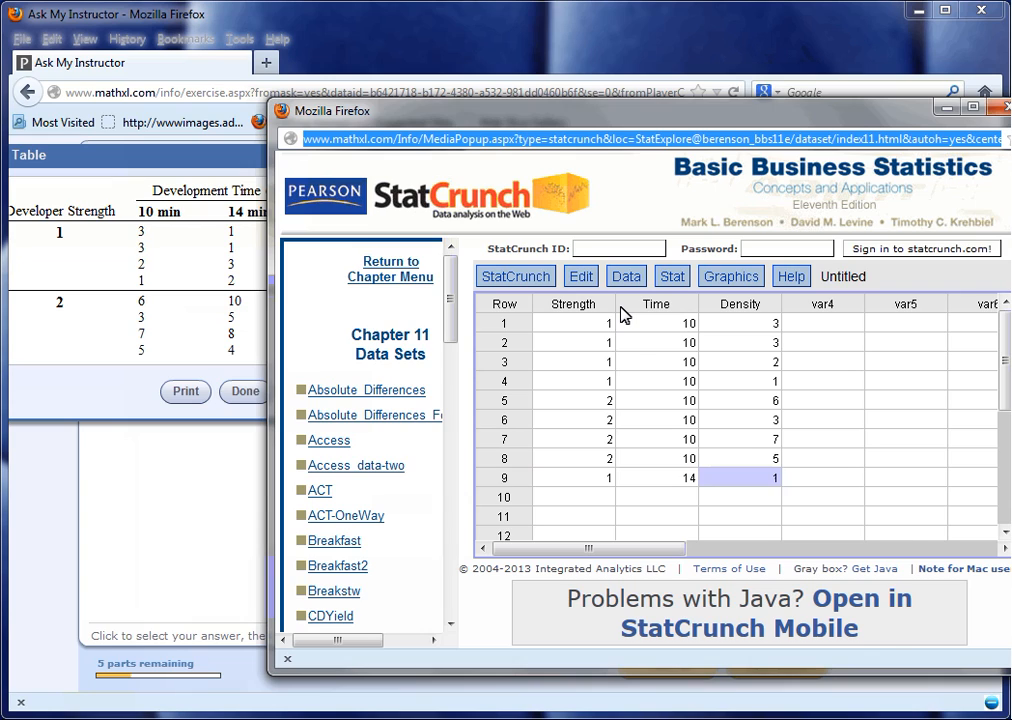
pyautogui.press('Return')
pyautogui.write('1')
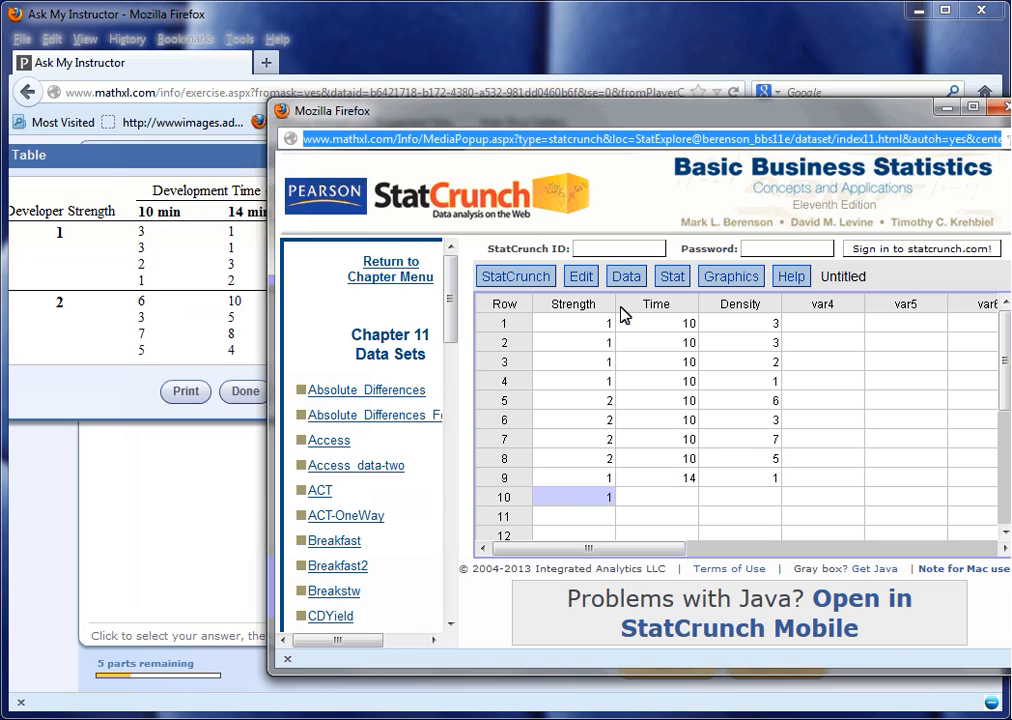
pyautogui.press('Tab')
pyautogui.write('14')
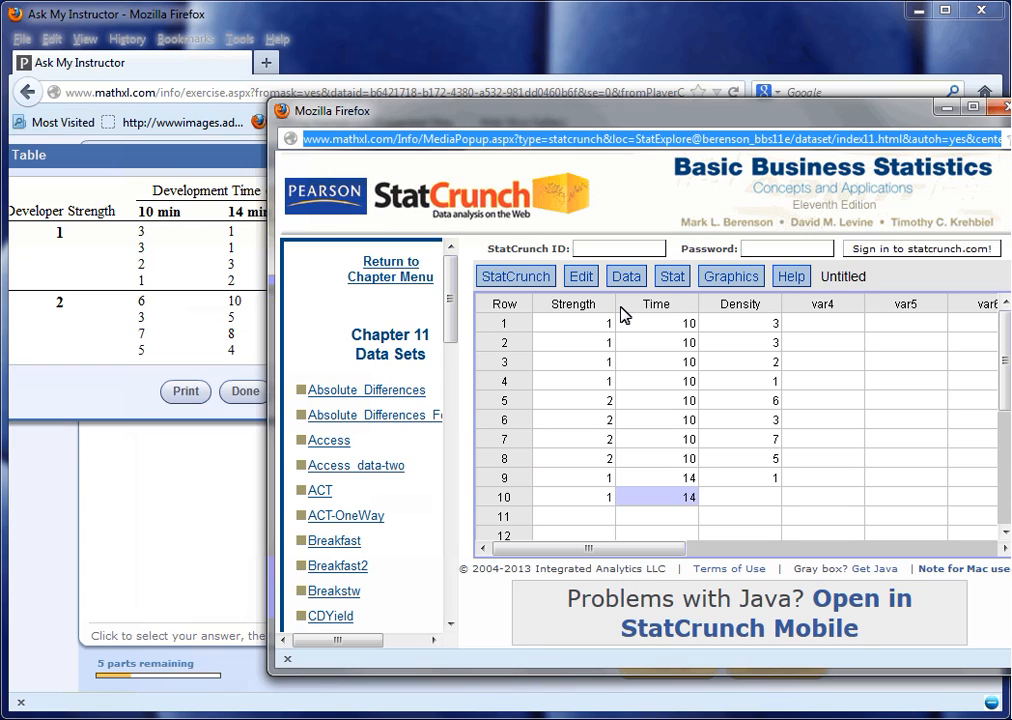
pyautogui.press('Tab')
pyautogui.write('1')
pyautogui.press('Return')
# Enter rows 11 and 12 with Strength 1, Time 14 and Densities 3 and 2.
pyautogui.write('1')
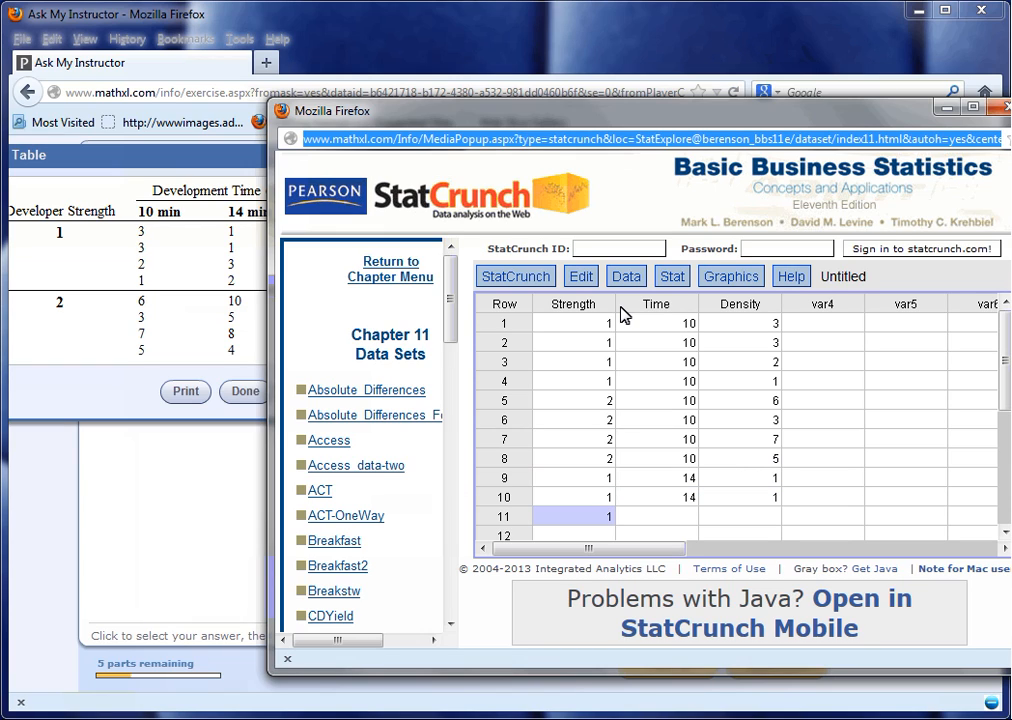
pyautogui.press('Tab')
pyautogui.write('14')
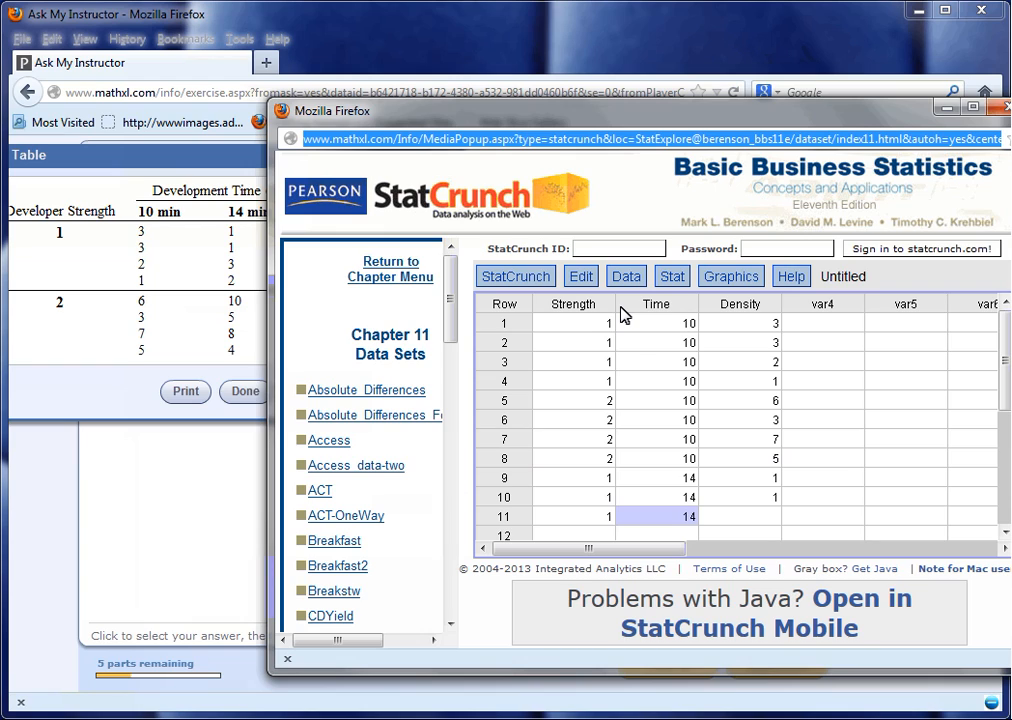
pyautogui.press('Tab')
pyautogui.write('3')
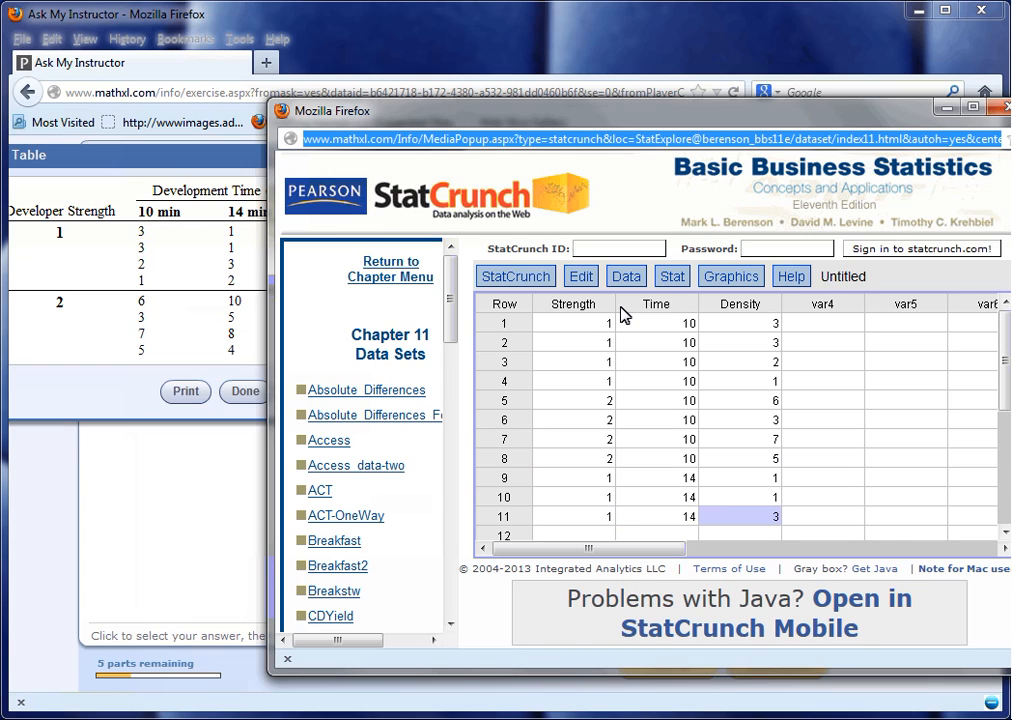
pyautogui.press('Return')
pyautogui.write('1')
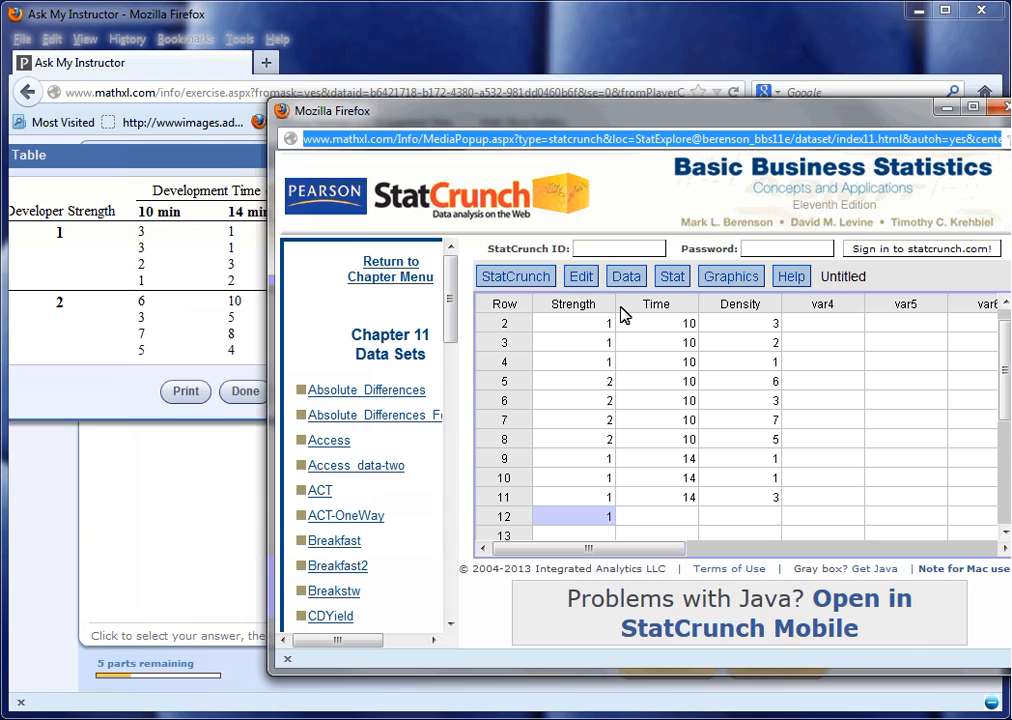
pyautogui.press('Tab')
pyautogui.write('1')
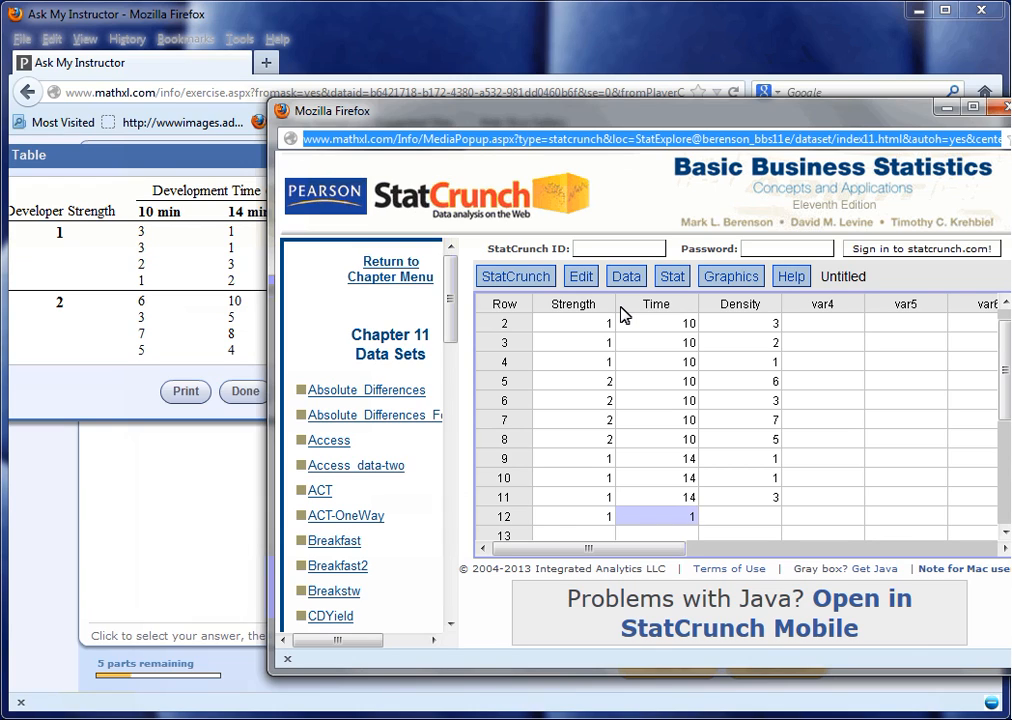
pyautogui.write('4')
pyautogui.press('Tab')
pyautogui.write('2')
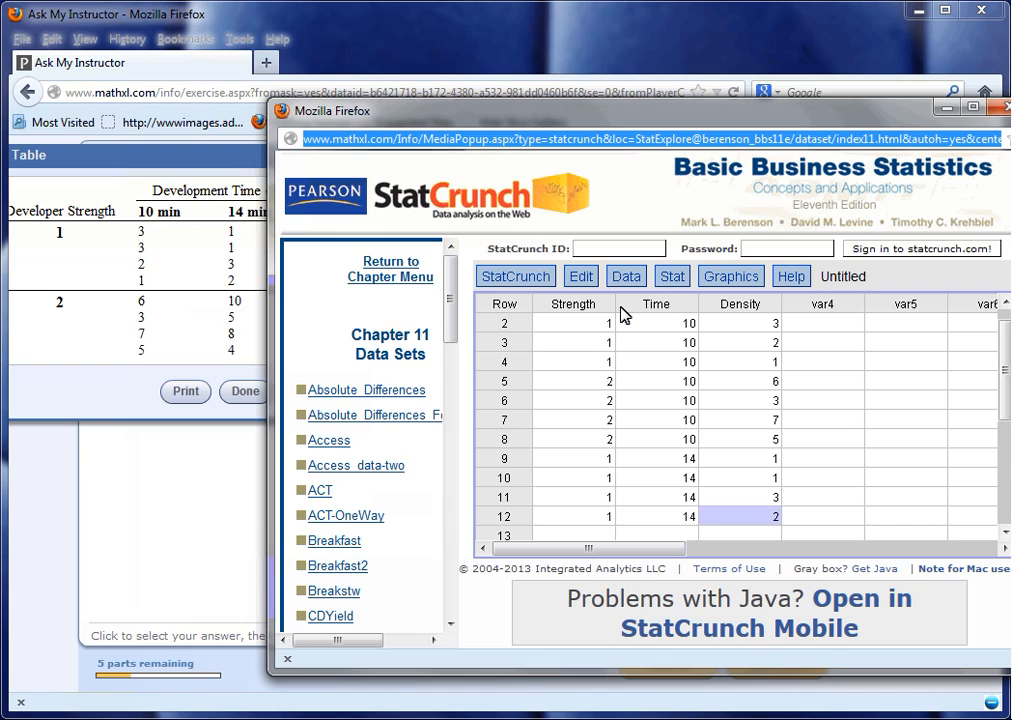
pyautogui.press('Return')
# Enter rows 13 and 14 with Strength 2, Time 14 and Densities 10 and 5.
pyautogui.write('2')
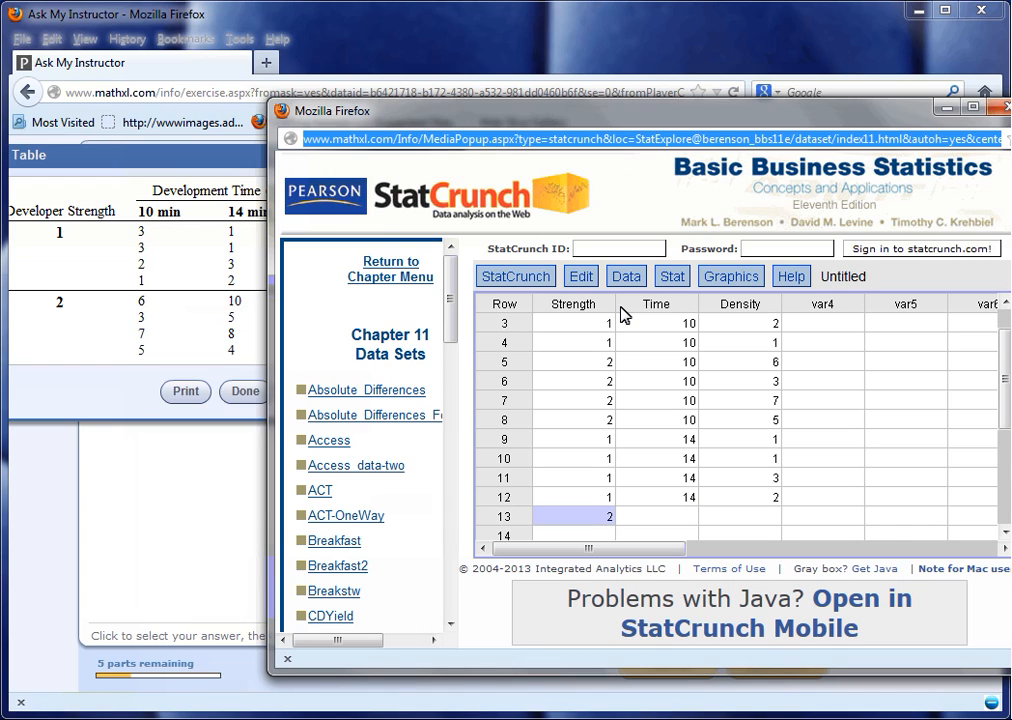
pyautogui.press('Tab')
pyautogui.write('14')
pyautogui.press('Tab')
pyautogui.write('10')
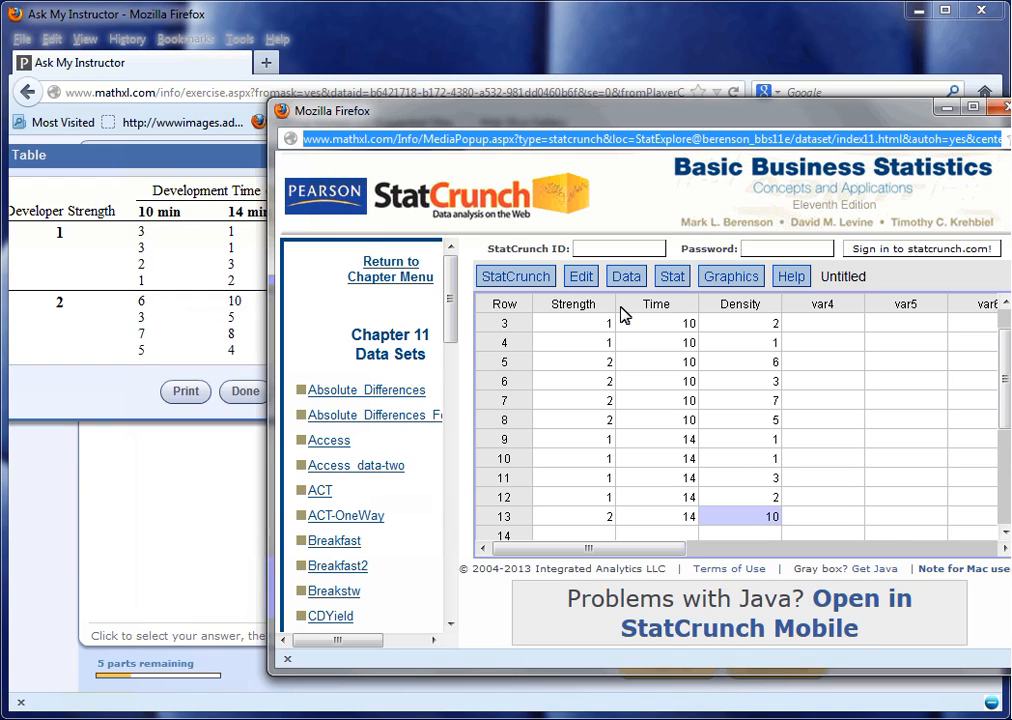
pyautogui.press('Return')
pyautogui.write('2')
pyautogui.press('Tab')
pyautogui.write('14')
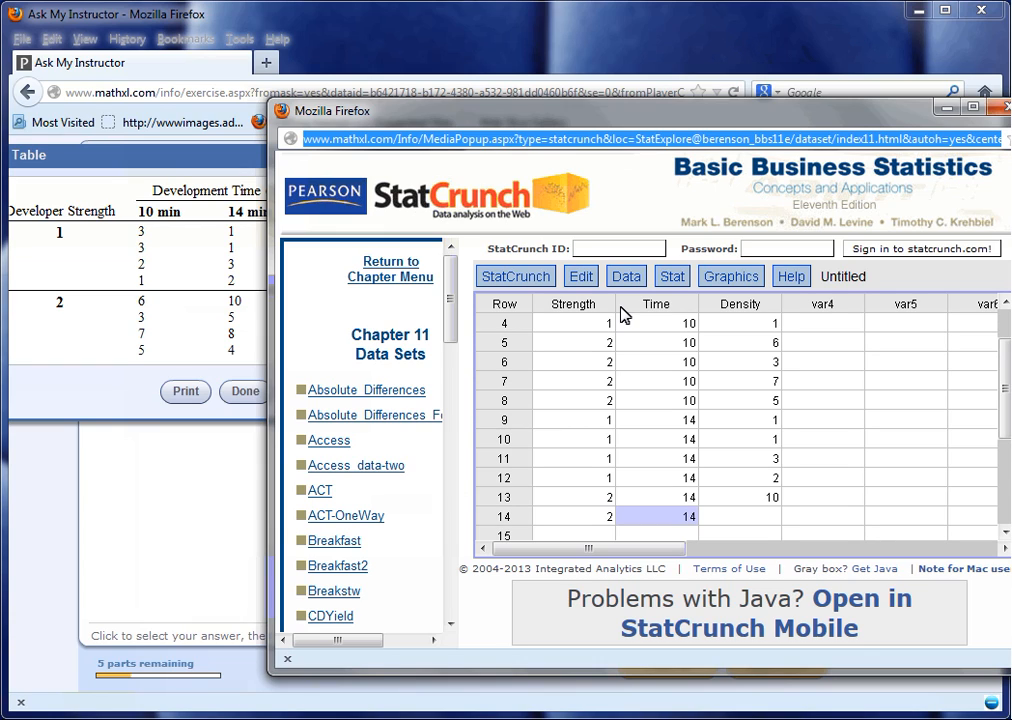
pyautogui.press('Tab')
pyautogui.write('5')
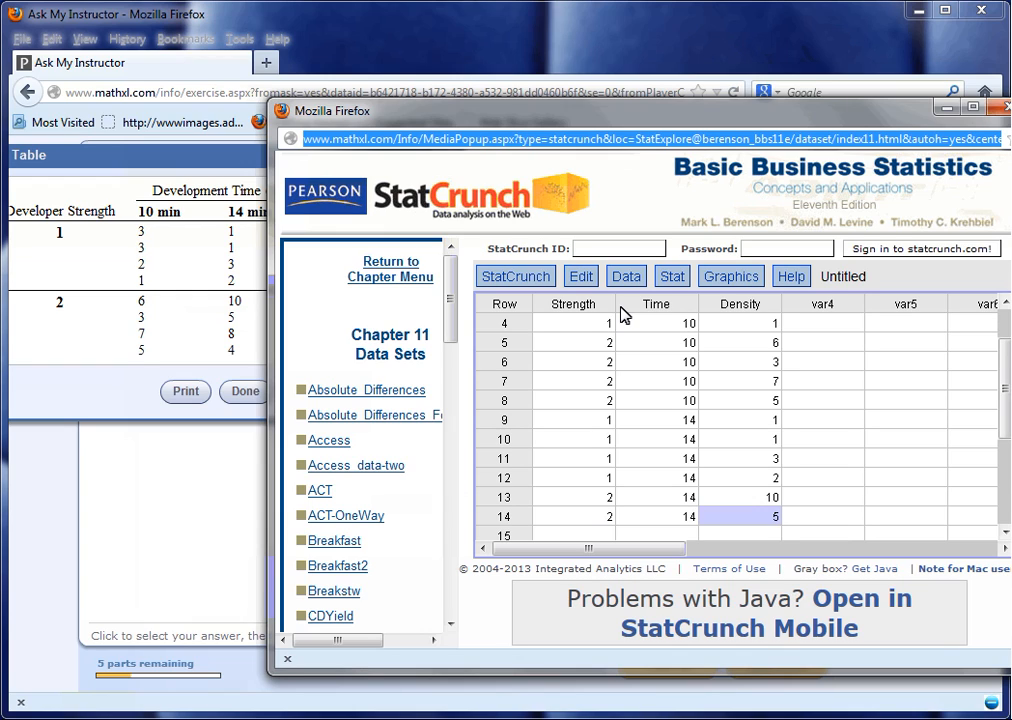
pyautogui.press('Return')
# Enter row 15 with Strength 2, Time 14 and Density 8, and start row 16 with Strength 2.
pyautogui.write('1')
pyautogui.press('BackSpace')
pyautogui.write('2')
pyautogui.press('Tab')
pyautogui.write('14')
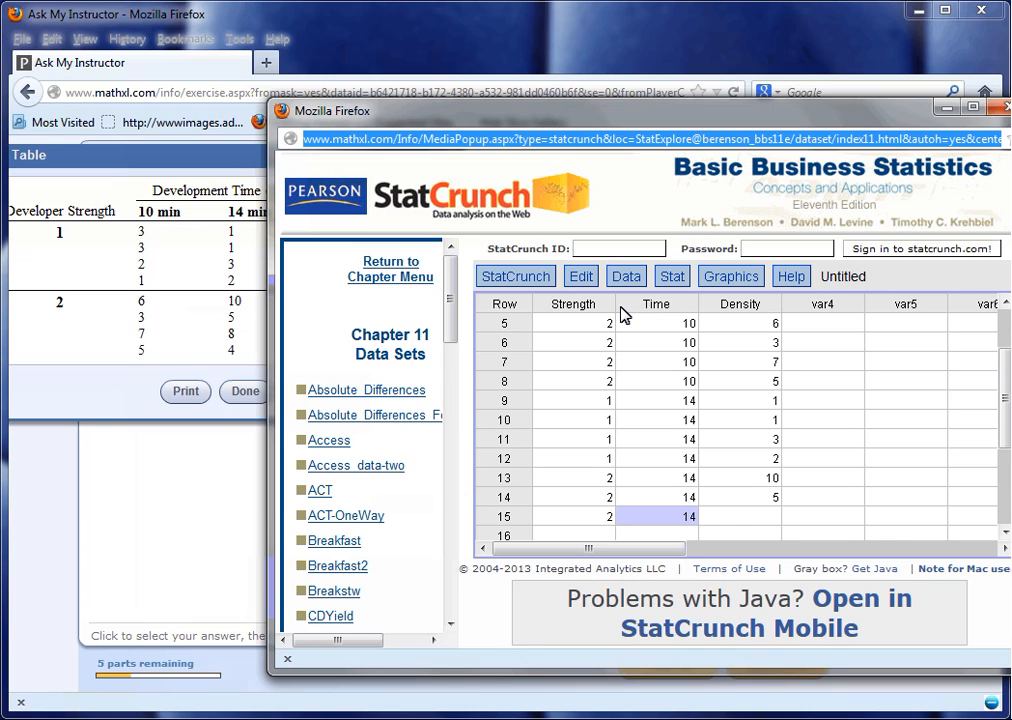
pyautogui.press('Tab')
pyautogui.write('8')
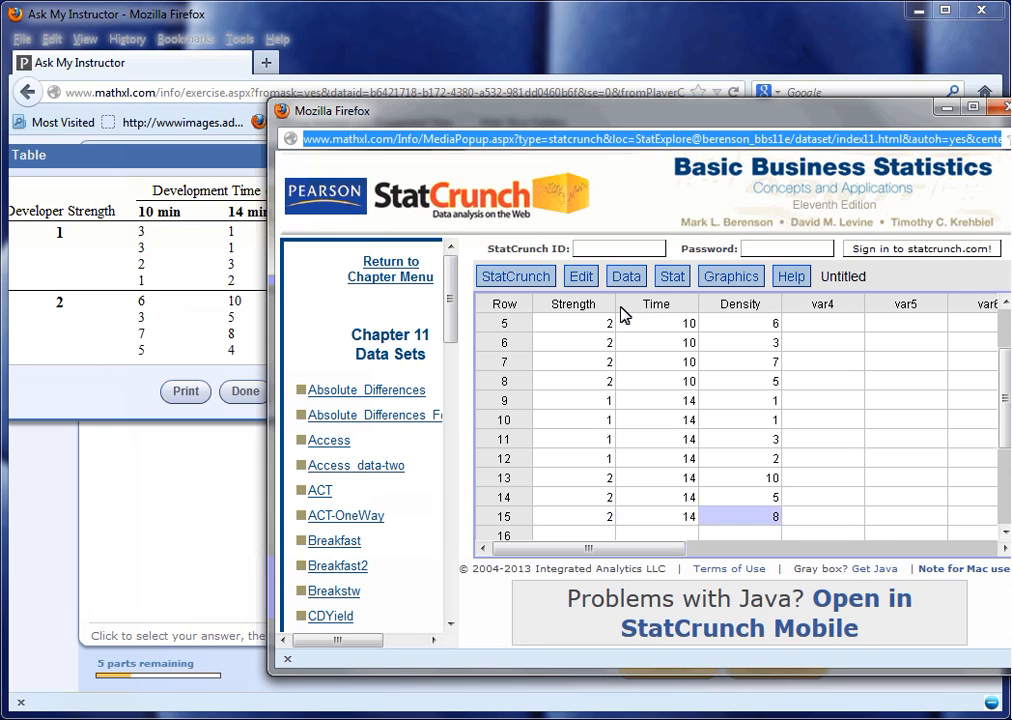
pyautogui.press('Return')
pyautogui.write('2')
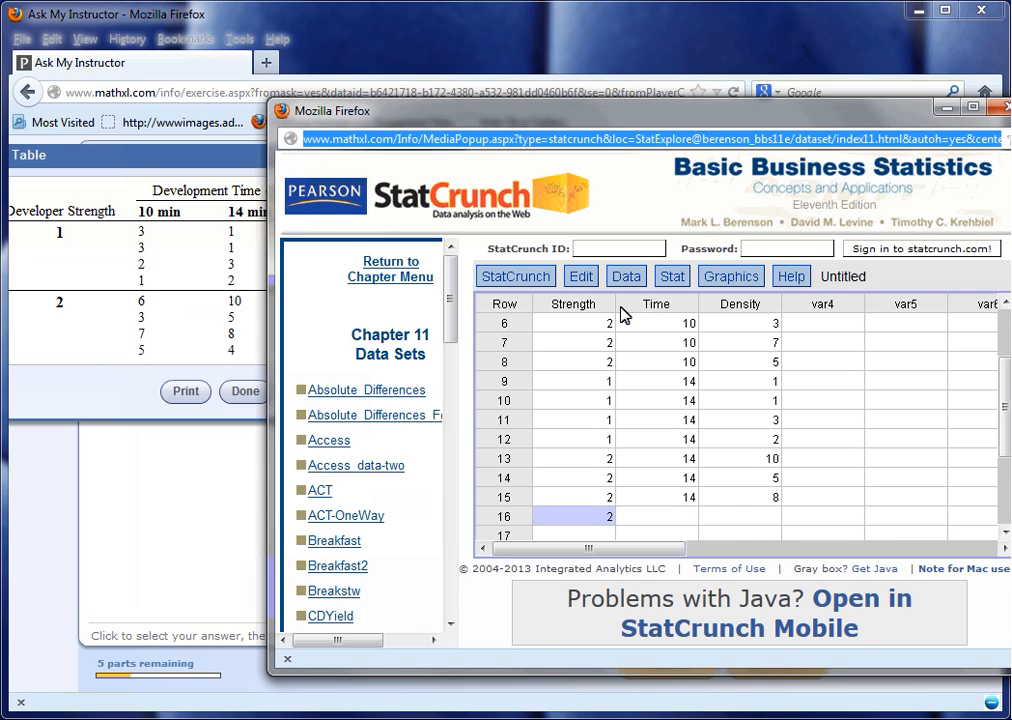
pyautogui.press('Tab')
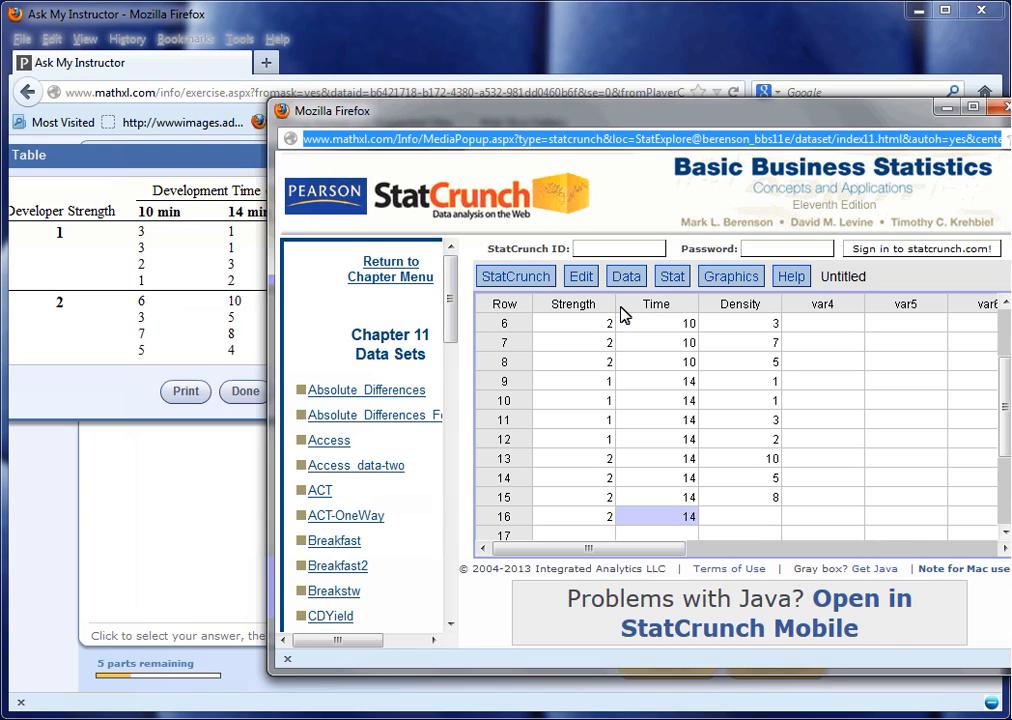